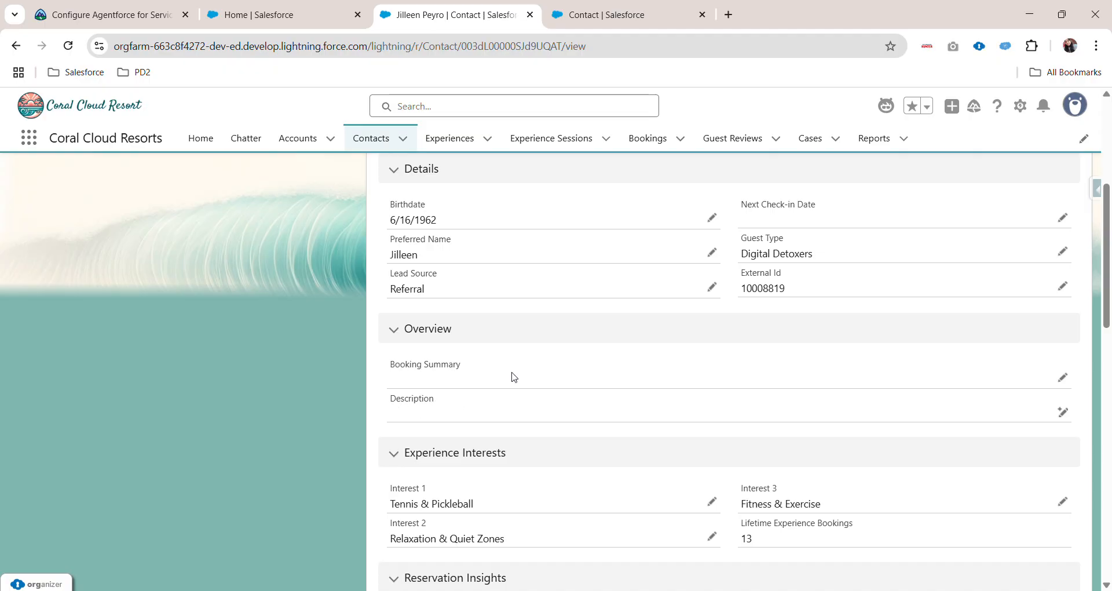
Locate and highlight the Booking Summary field on the contact record.
scroll(498, 387, "up", 4)
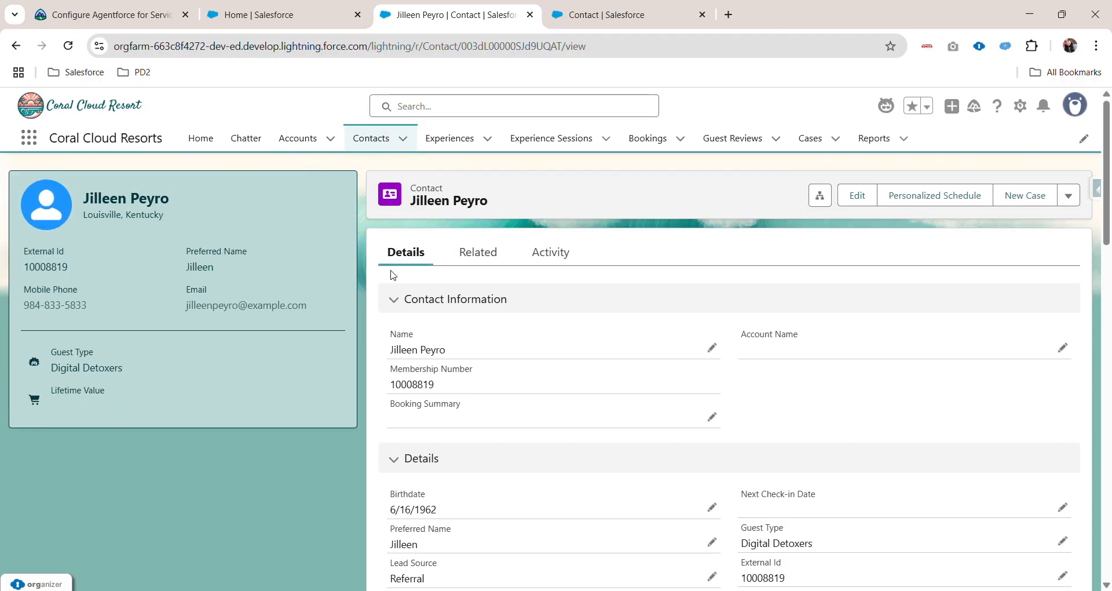
scroll(516, 290, "down", 1)
scroll(522, 310, "down", 2)
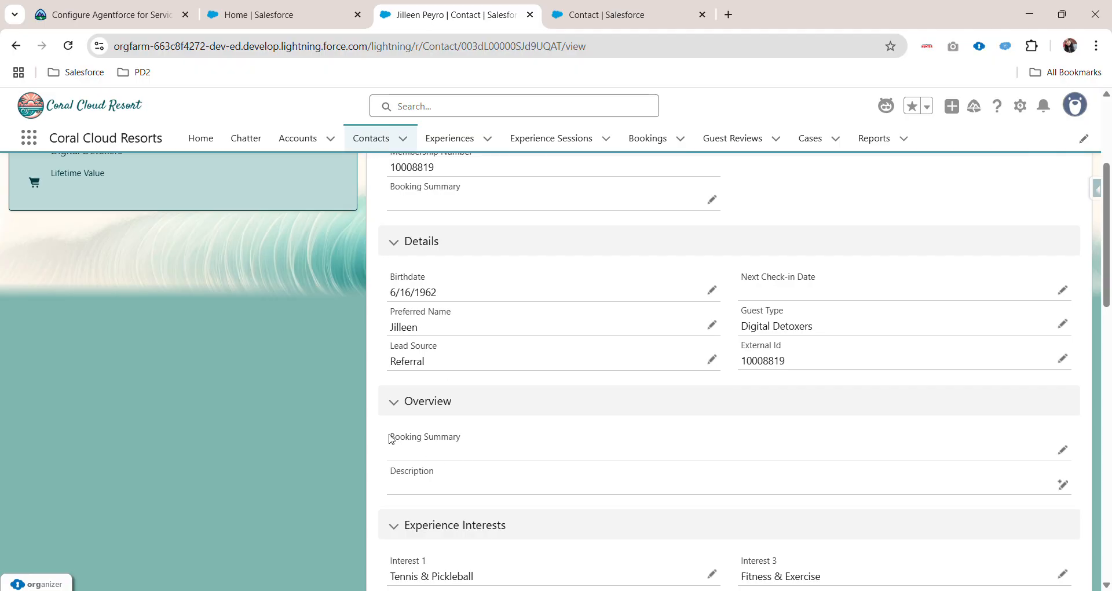
left_click_drag(390, 436, 473, 436)
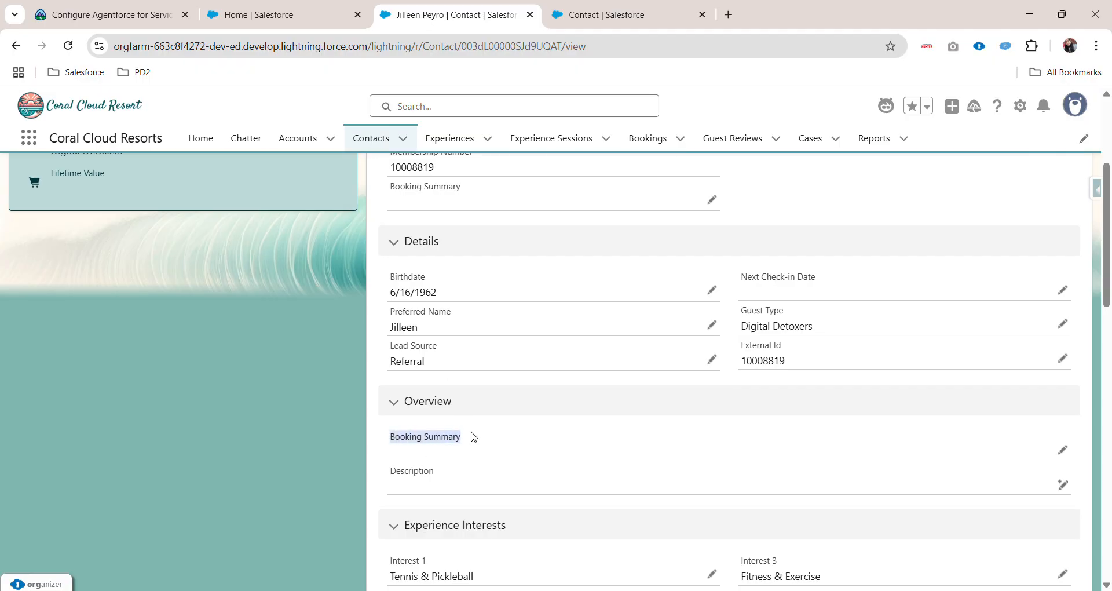
scroll(472, 436, "up", 4)
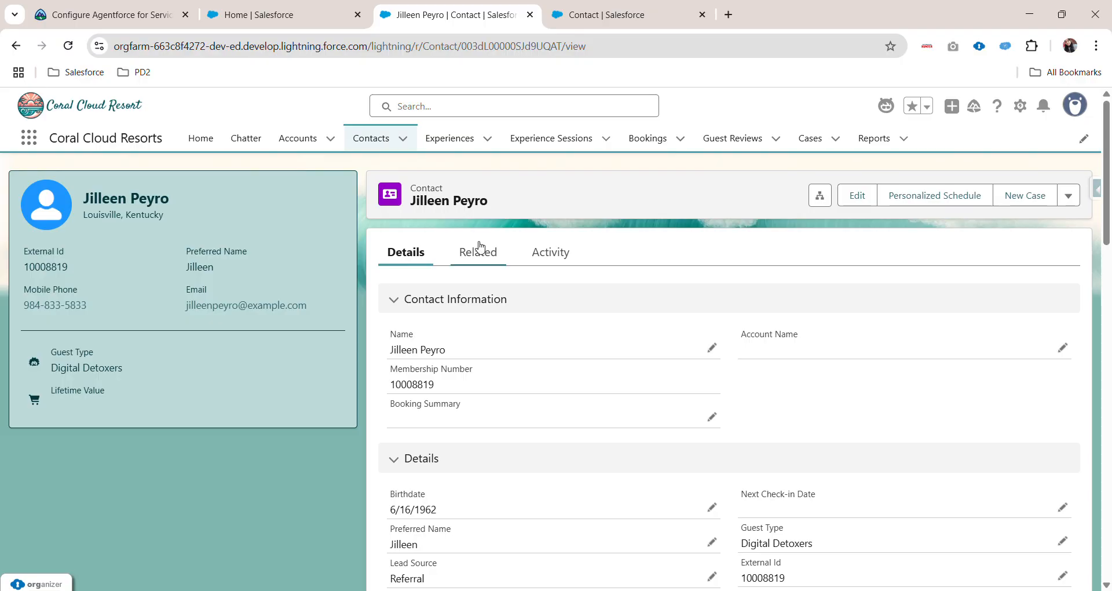
Review the contact's related bookings sorted by experience name, then return to the Booking Summary details.
left_click(471, 263)
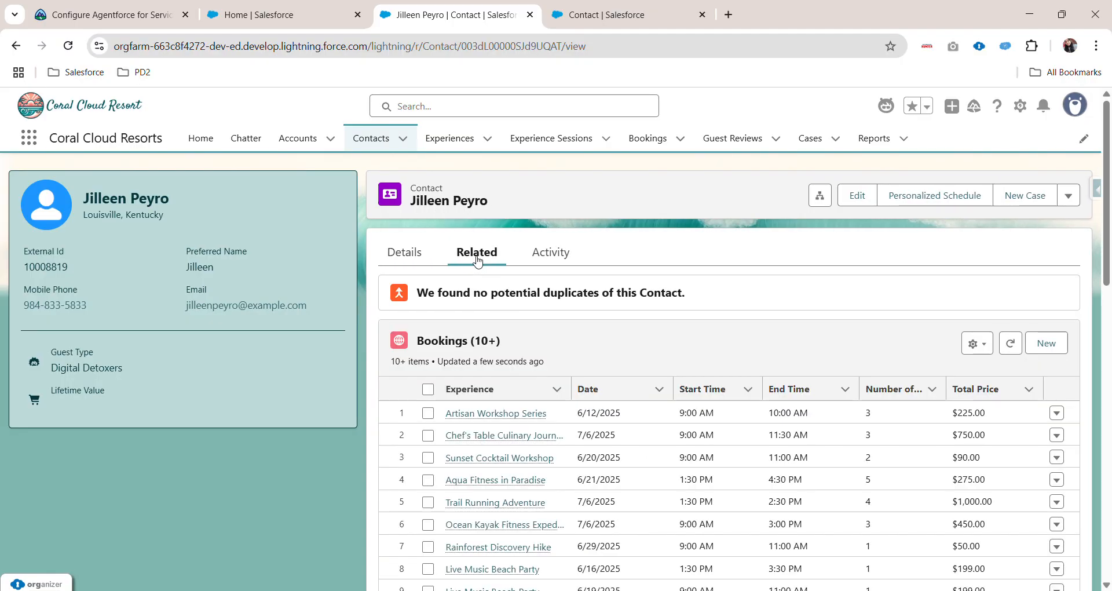
scroll(477, 262, "down", 2)
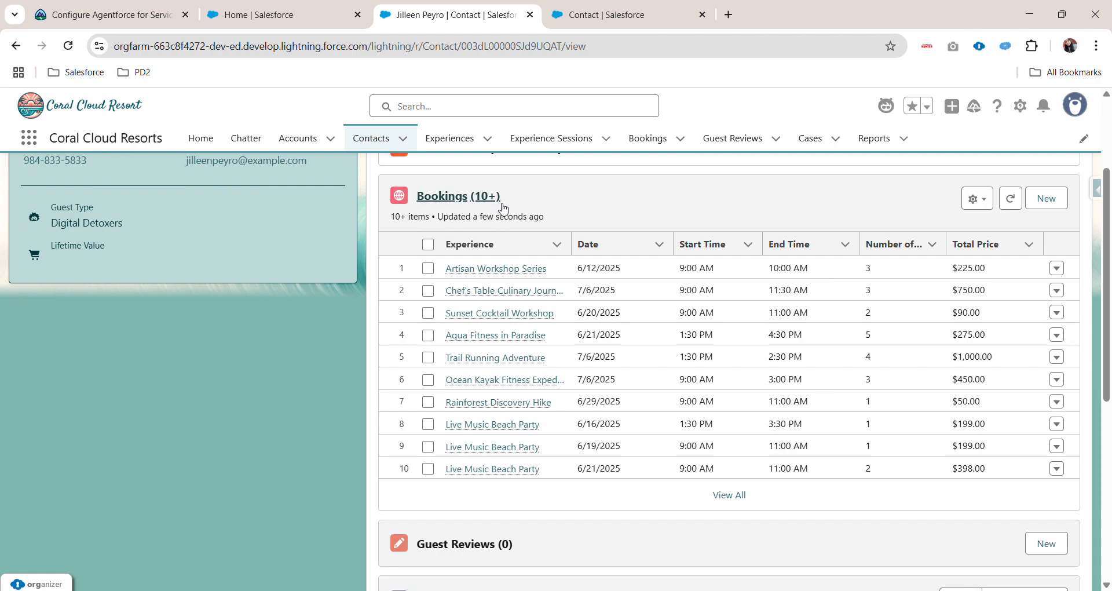
left_click(538, 239)
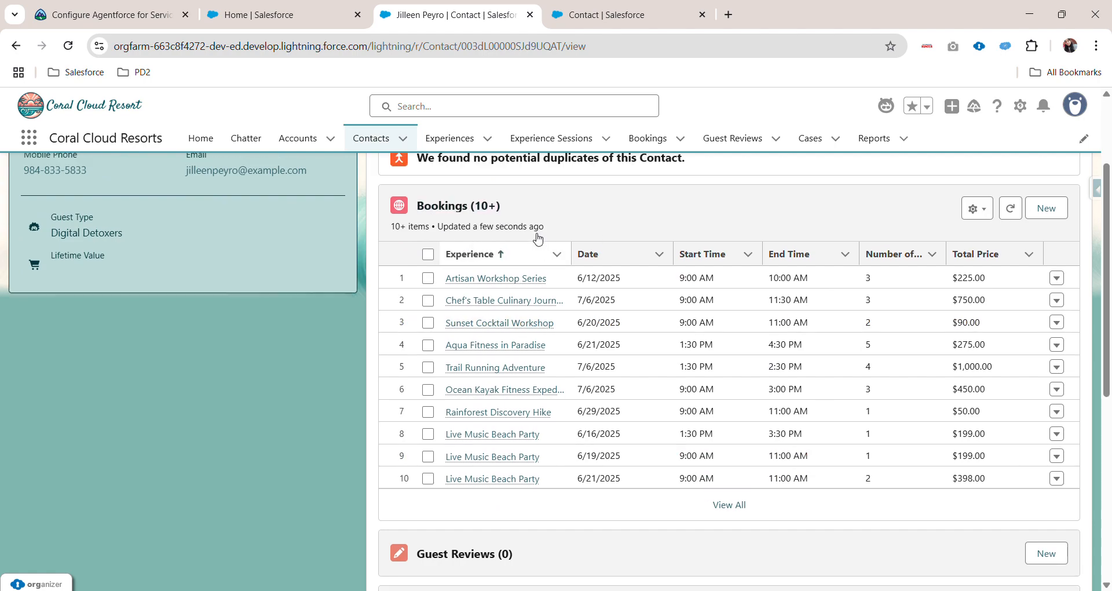
scroll(538, 239, "up", 1)
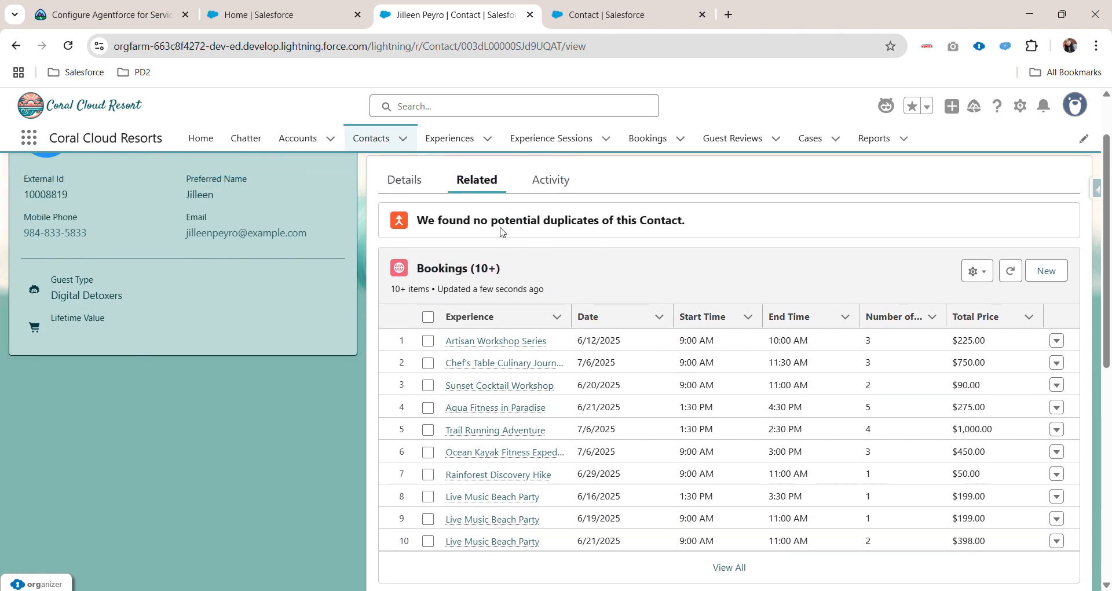
left_click(425, 191)
scroll(493, 390, "down", 3)
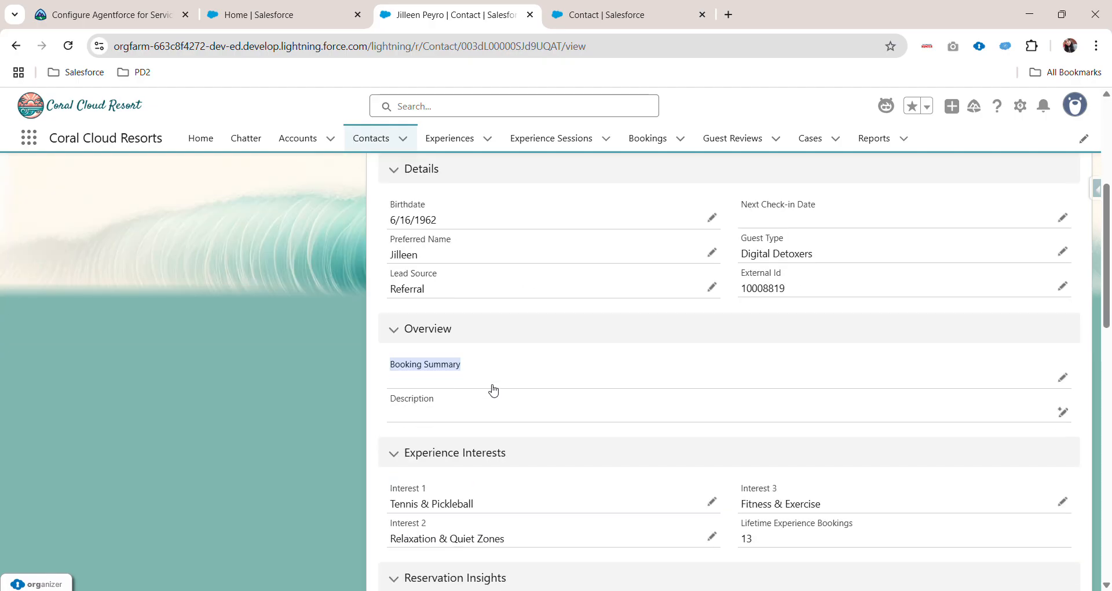
scroll(489, 394, "down", 1)
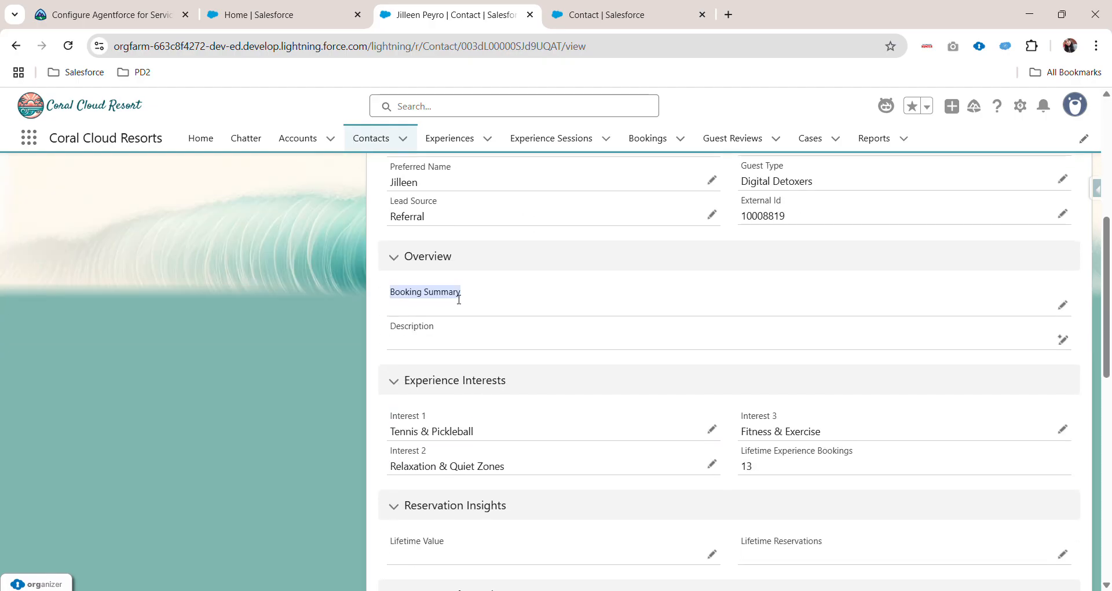
left_click(518, 290)
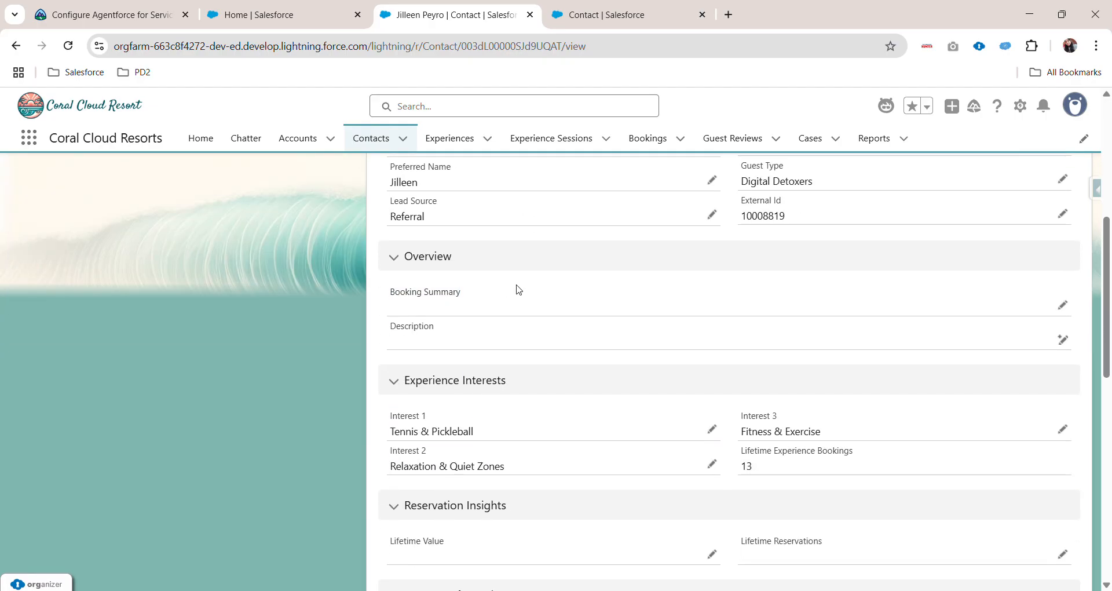
left_click_drag(391, 293, 472, 295)
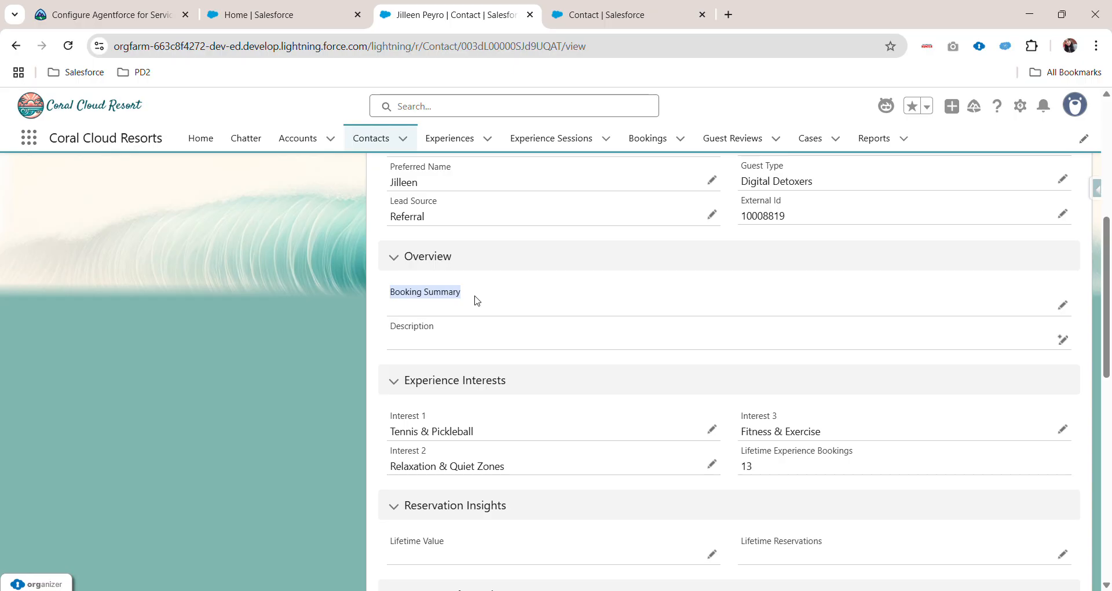
Open another recently viewed contact from the Contacts list.
scroll(463, 294, "up", 3)
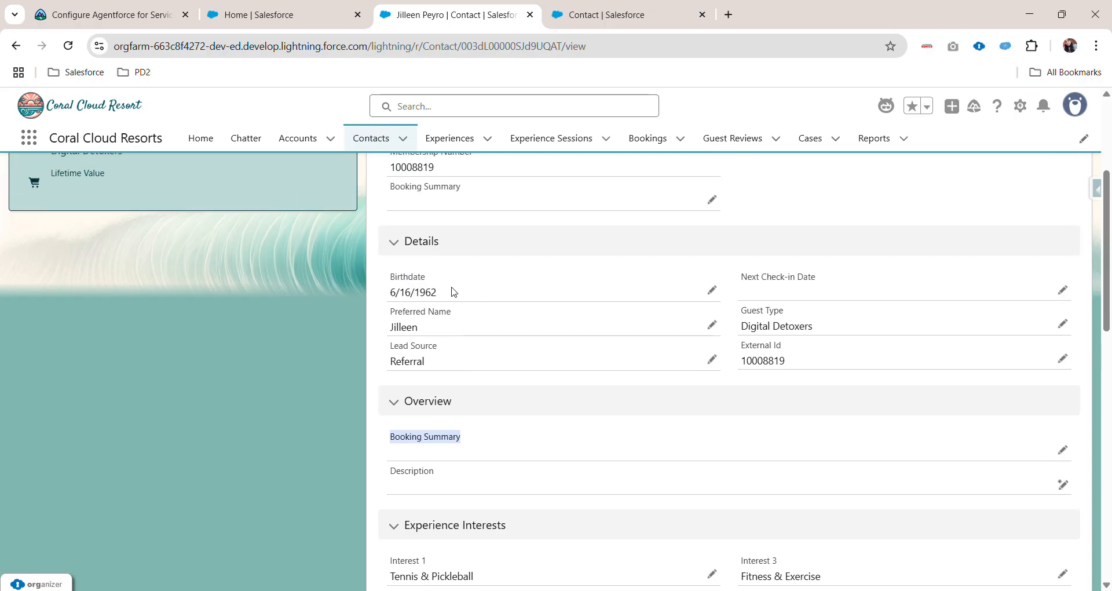
left_click(371, 142)
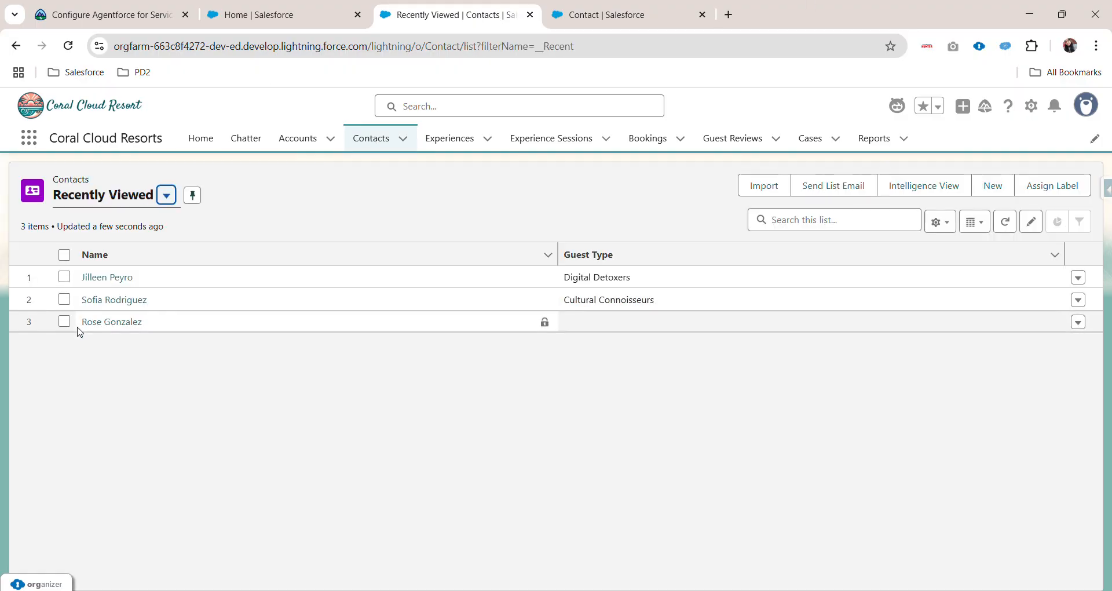
left_click(103, 322)
scroll(440, 340, "down", 8)
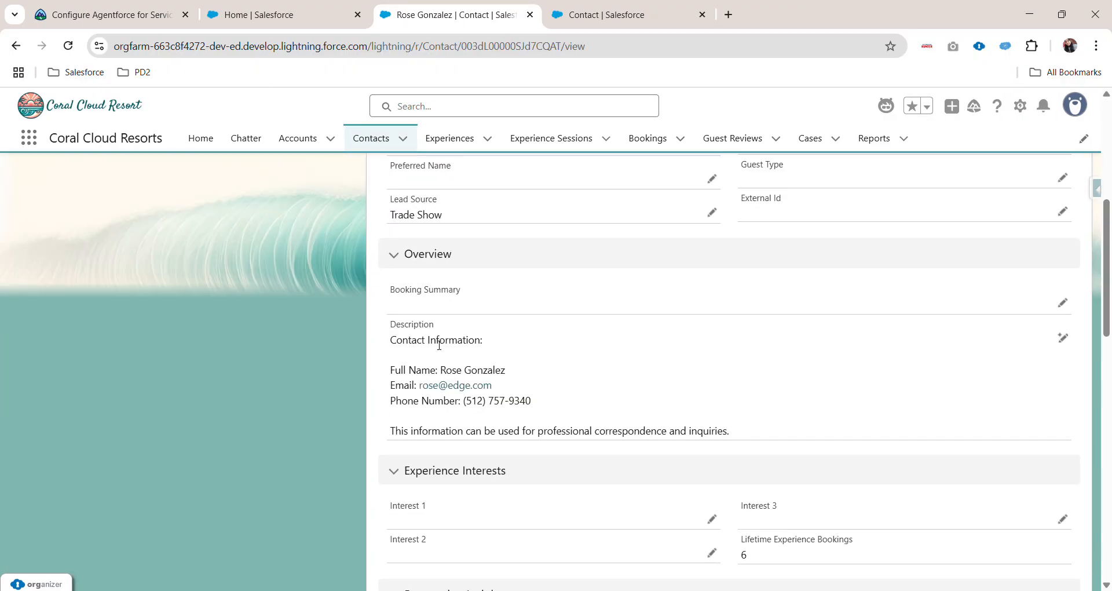
scroll(440, 340, "up", 3)
left_click_drag(389, 325, 757, 442)
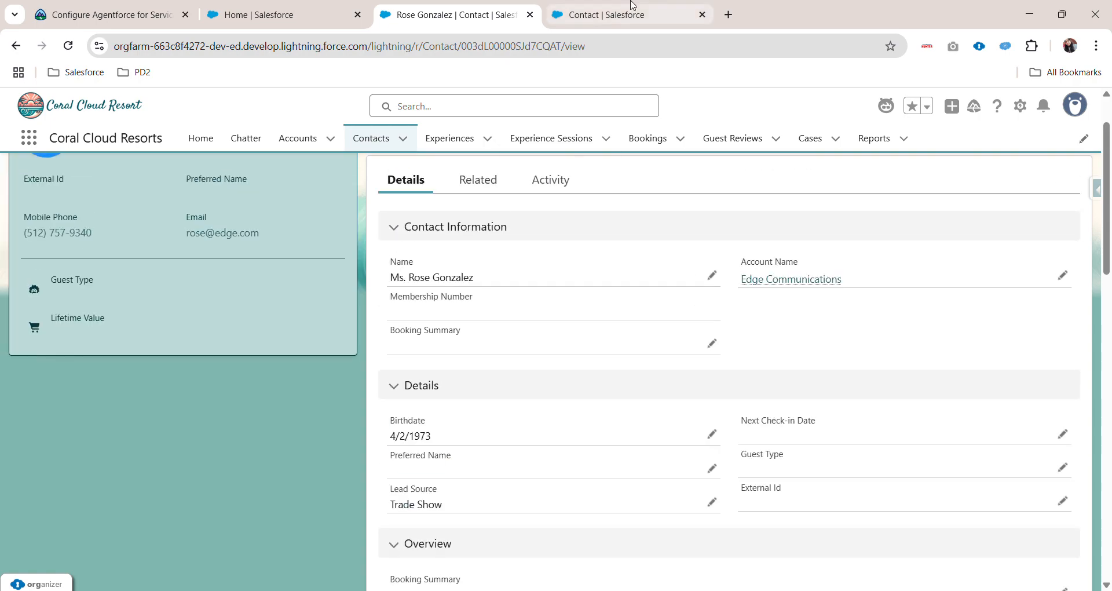
In Setup, find Prompt Builder through Quick Find 'prompt' and start a new prompt template.
left_click(605, 14)
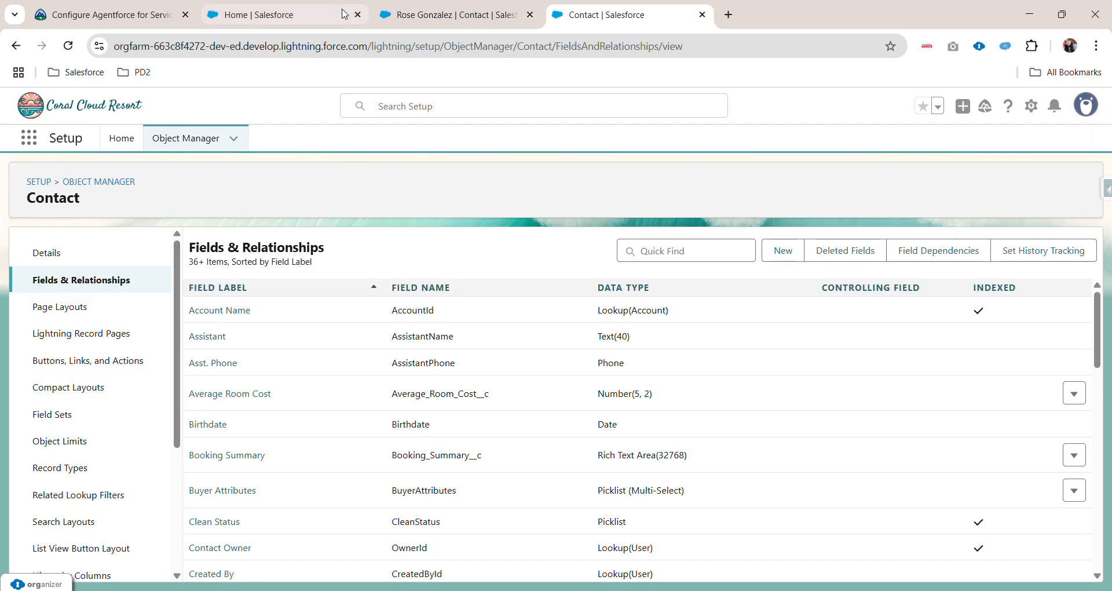
left_click(330, 4)
left_click(71, 177)
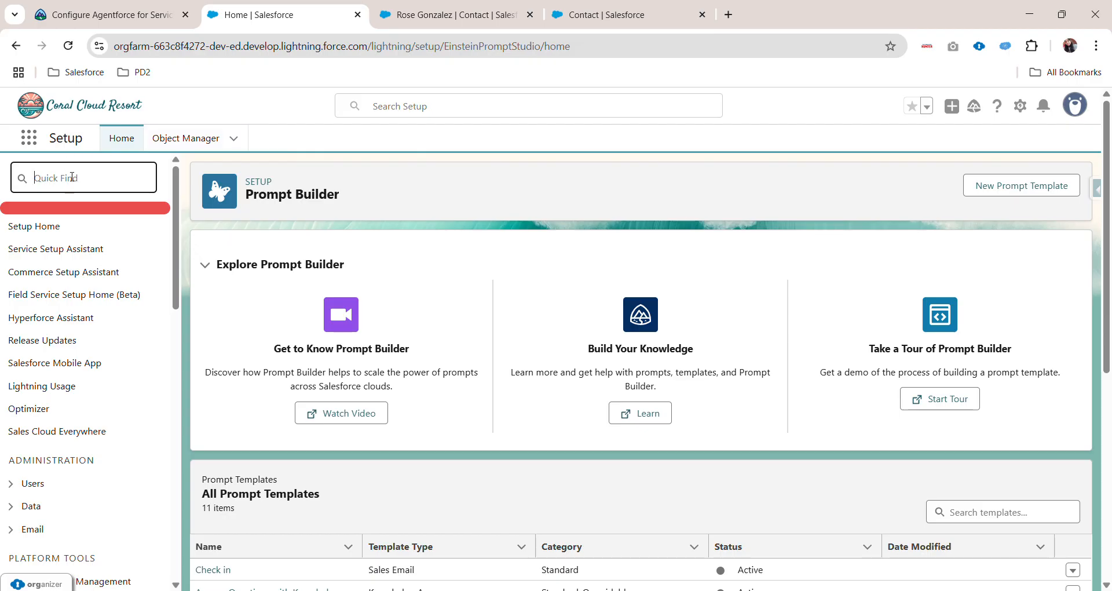
type("p")
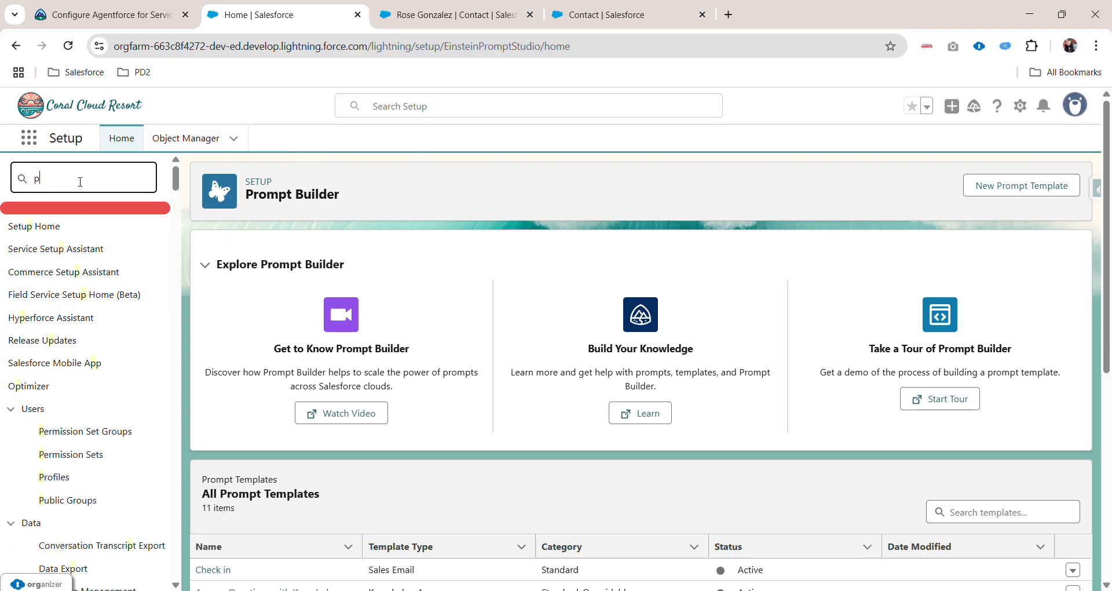
type("rompt")
left_click(88, 274)
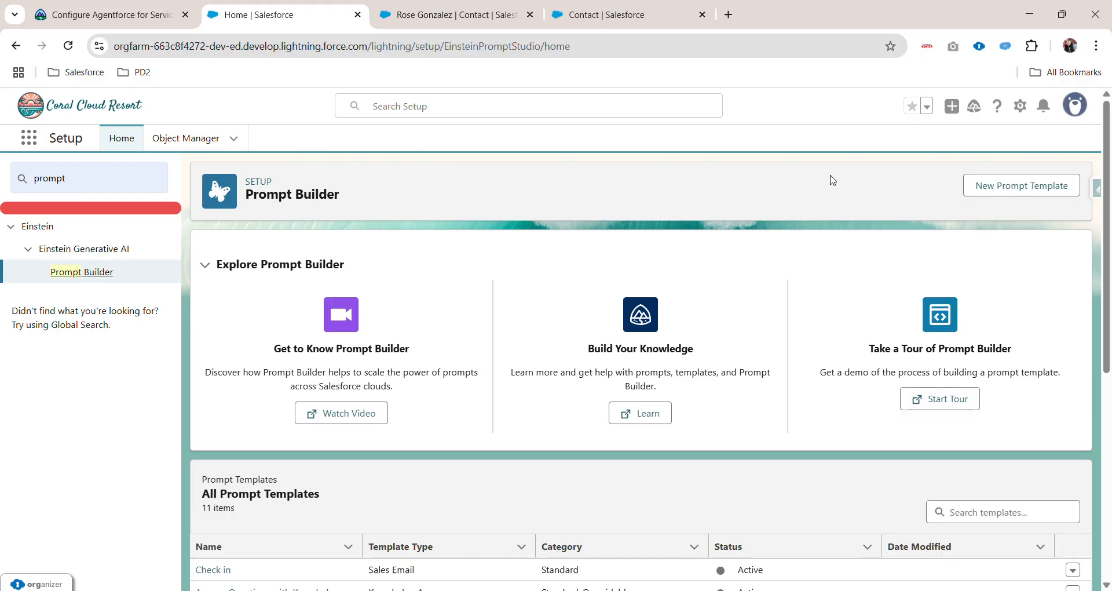
left_click(1002, 191)
Choose Field Generation as the prompt template type.
left_click(406, 305)
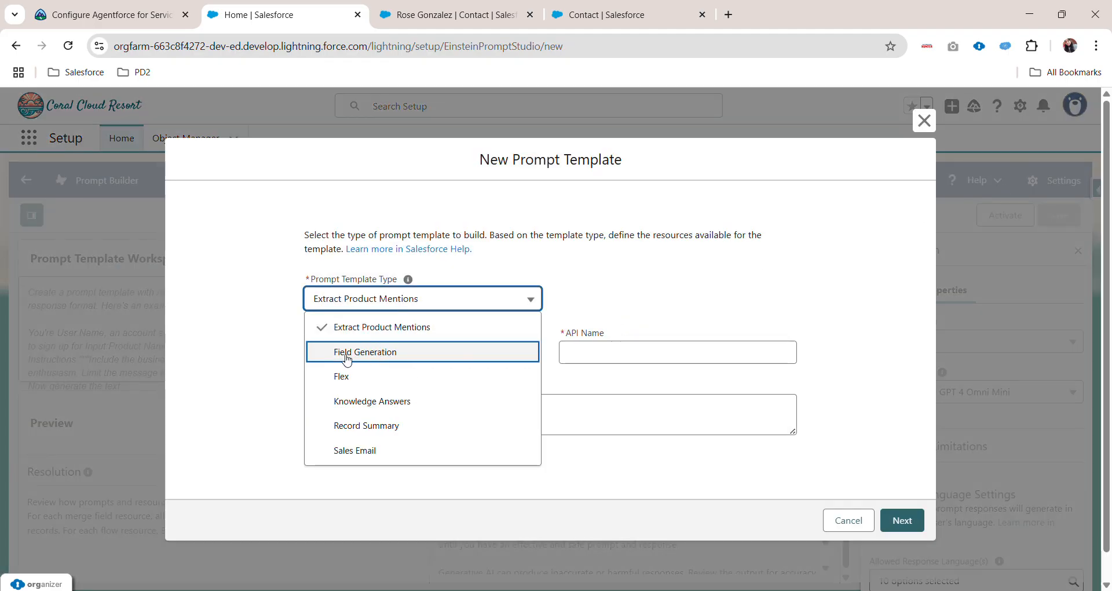
left_click(383, 359)
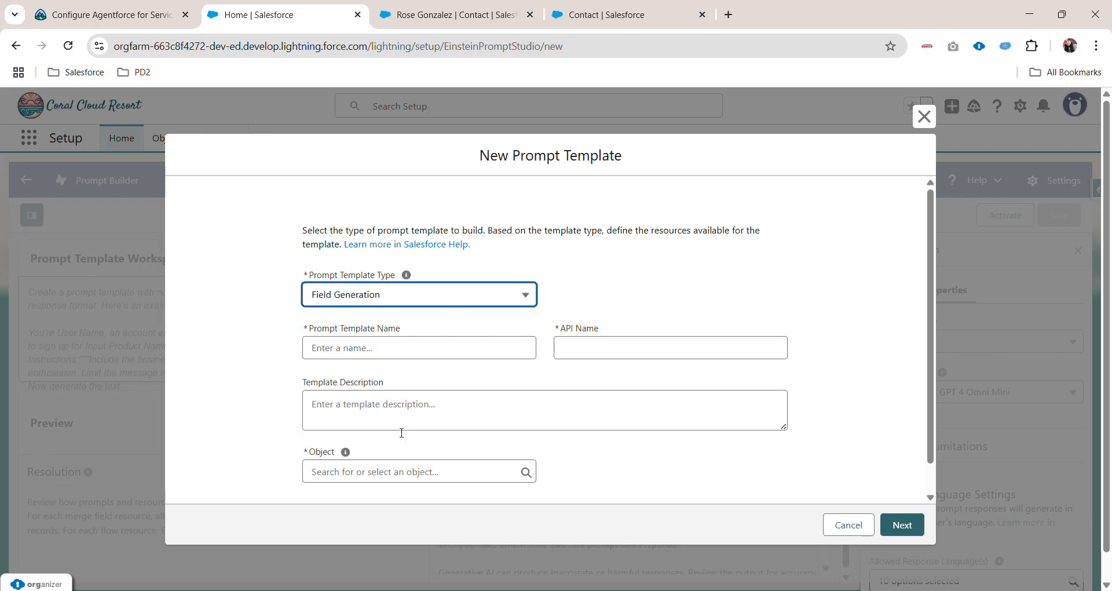
left_click(359, 310)
left_click(613, 261)
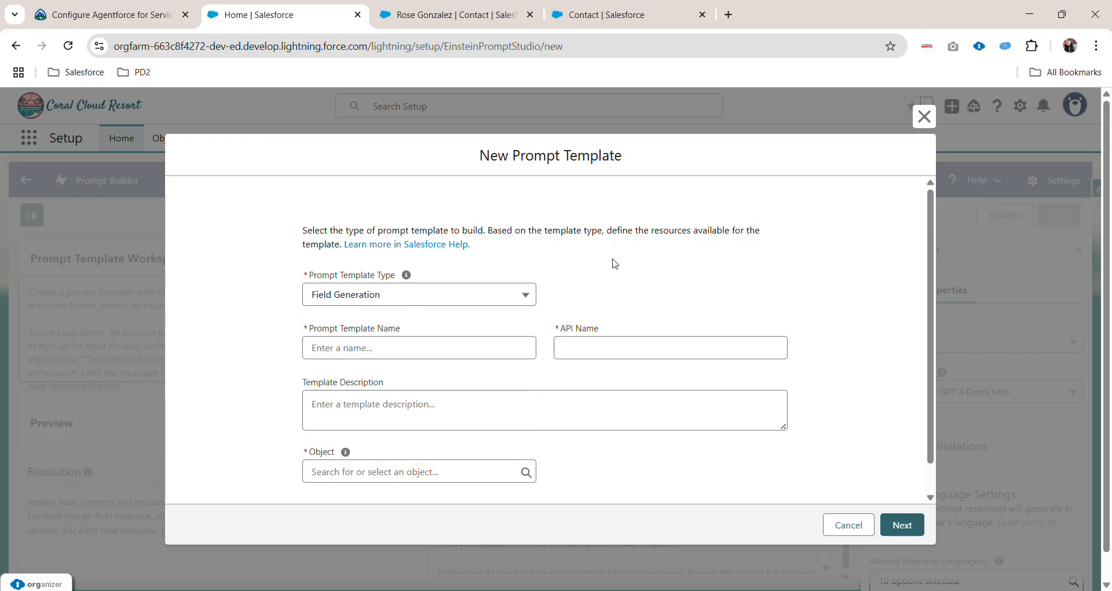
Name the template 'Generate Booking Summary' and auto-fill its API name.
left_click(308, 348)
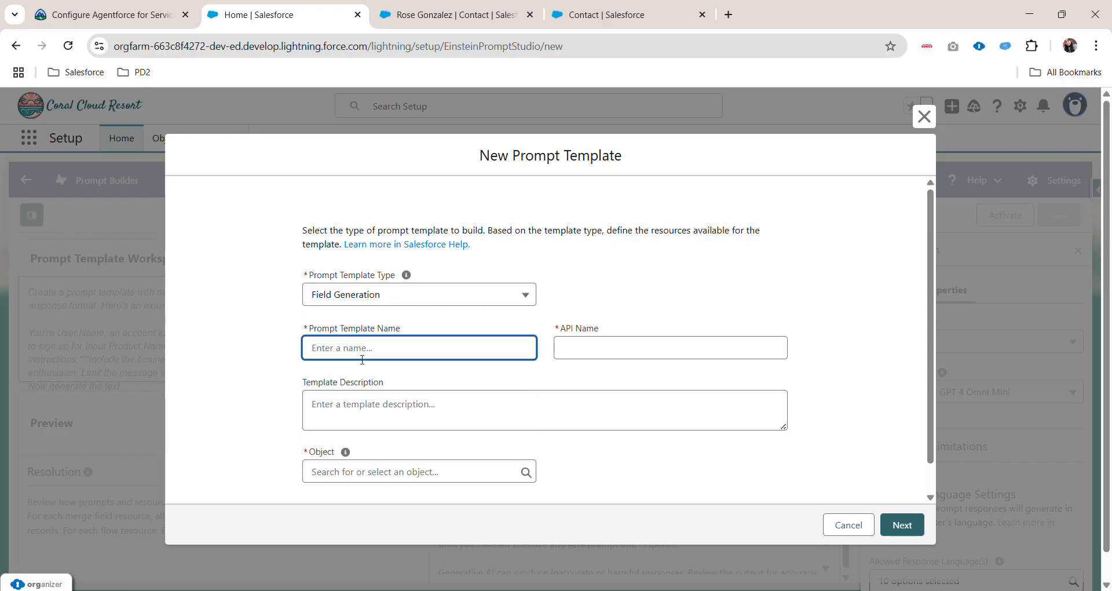
type("Generalte")
key("BackSpace")
key("BackSpace")
key("BackSpace")
type("te Booking Summary")
left_click(586, 353)
left_click(497, 395)
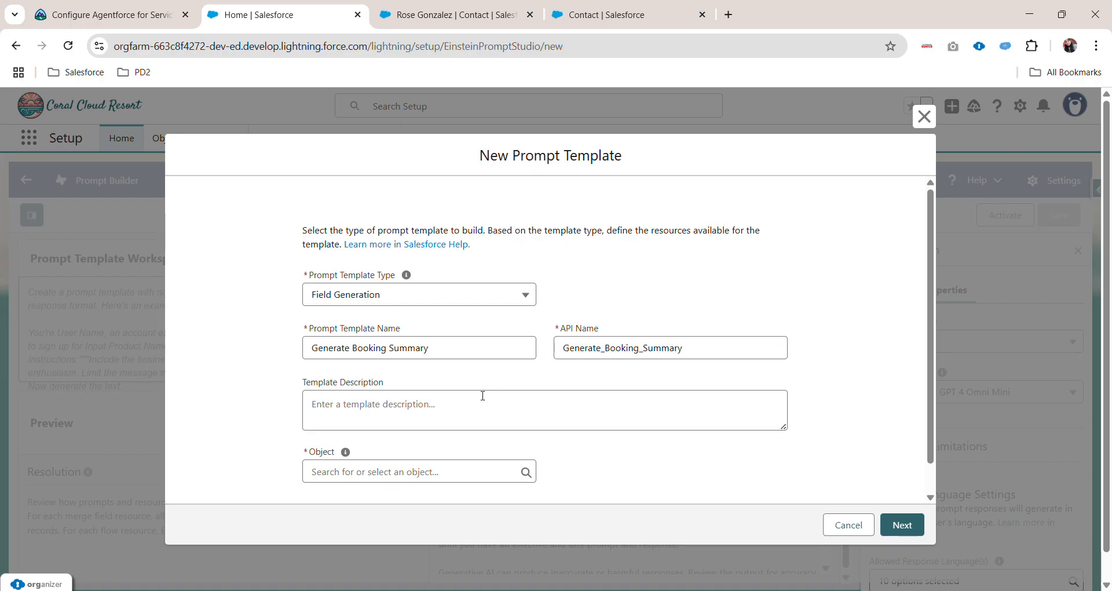
Target the Contact object's Booking Summary field and continue to the template workspace.
scroll(497, 396, "down", 1)
left_click(385, 441)
type("con")
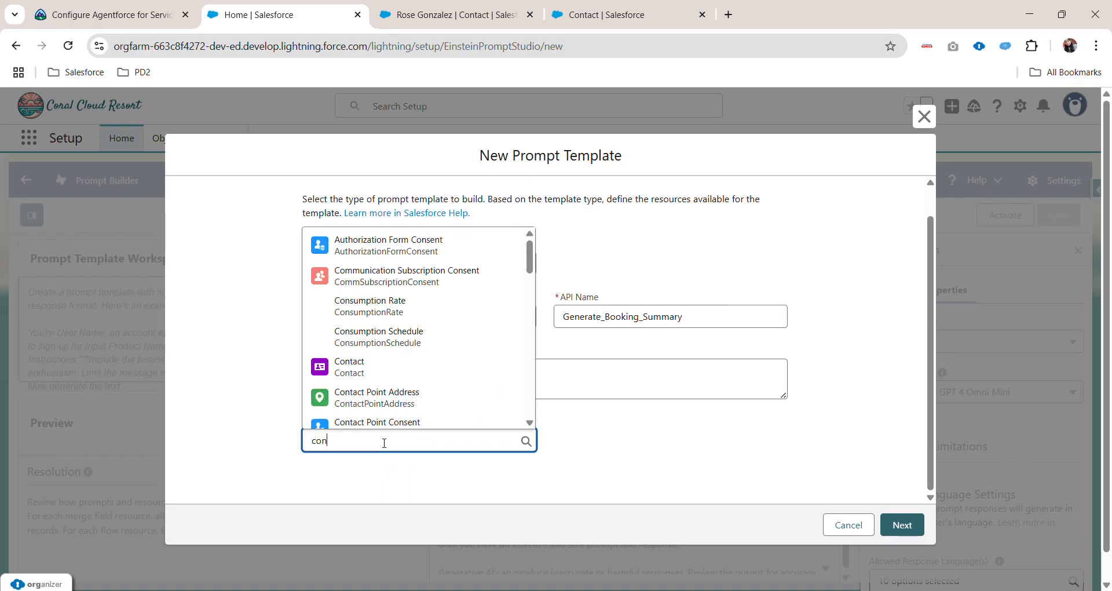
type("t")
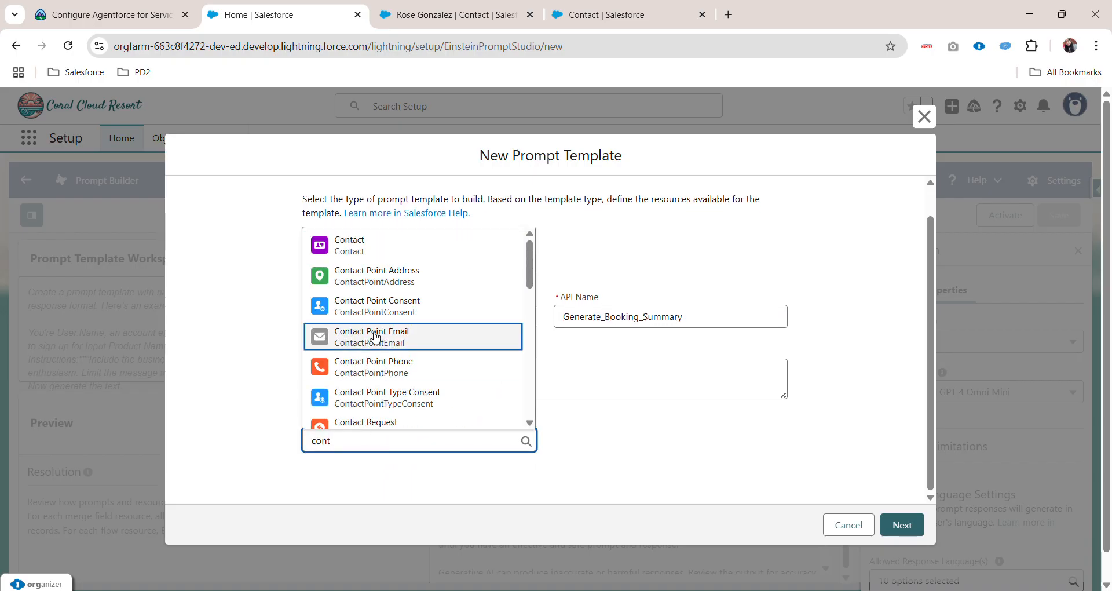
left_click(365, 255)
left_click(647, 453)
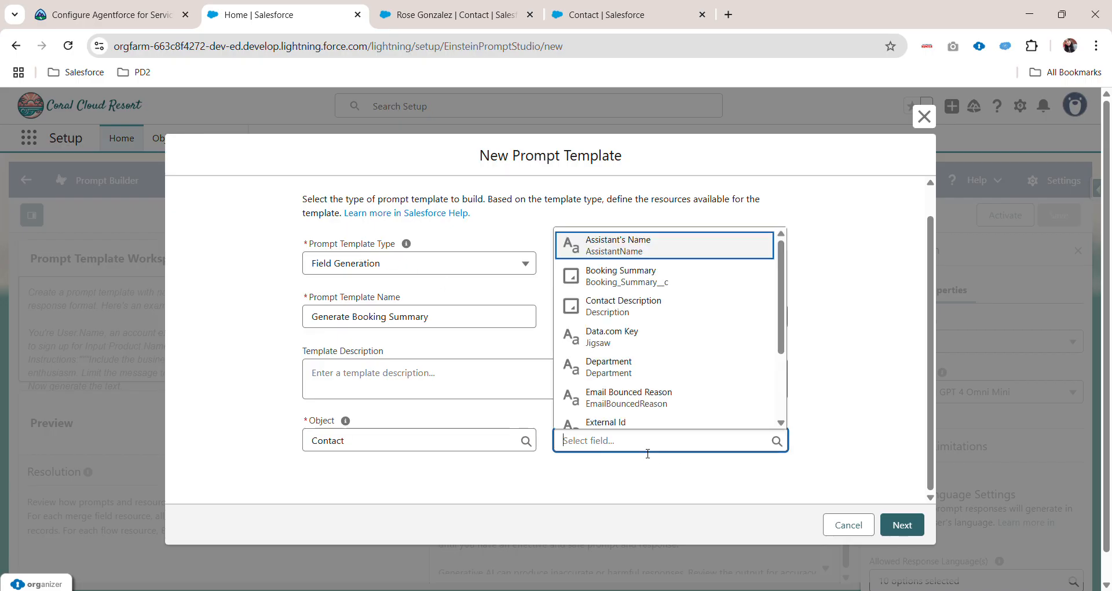
type("book")
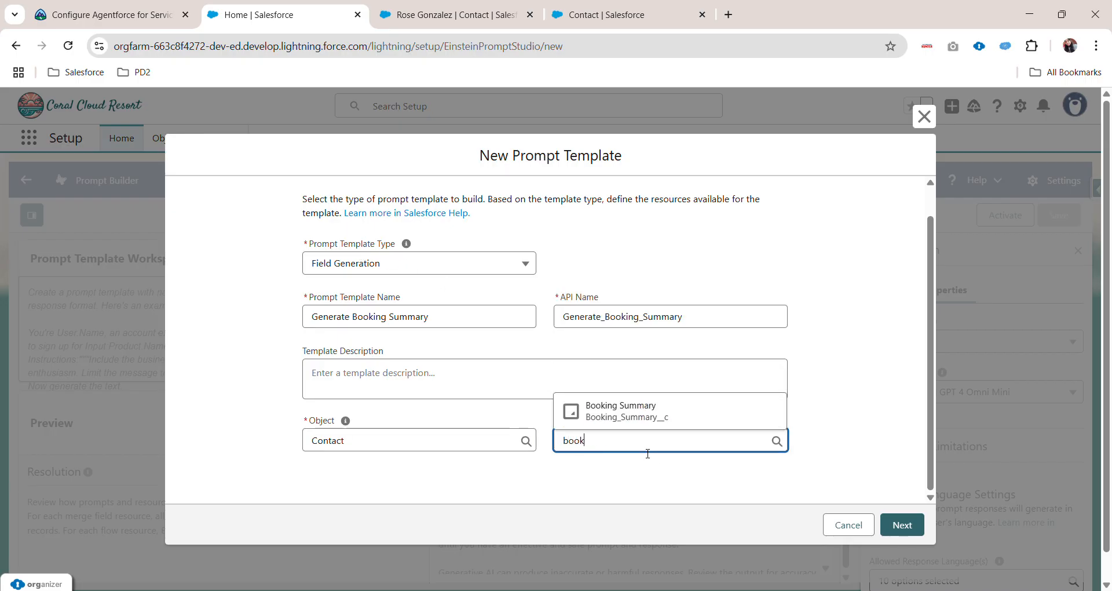
left_click(679, 417)
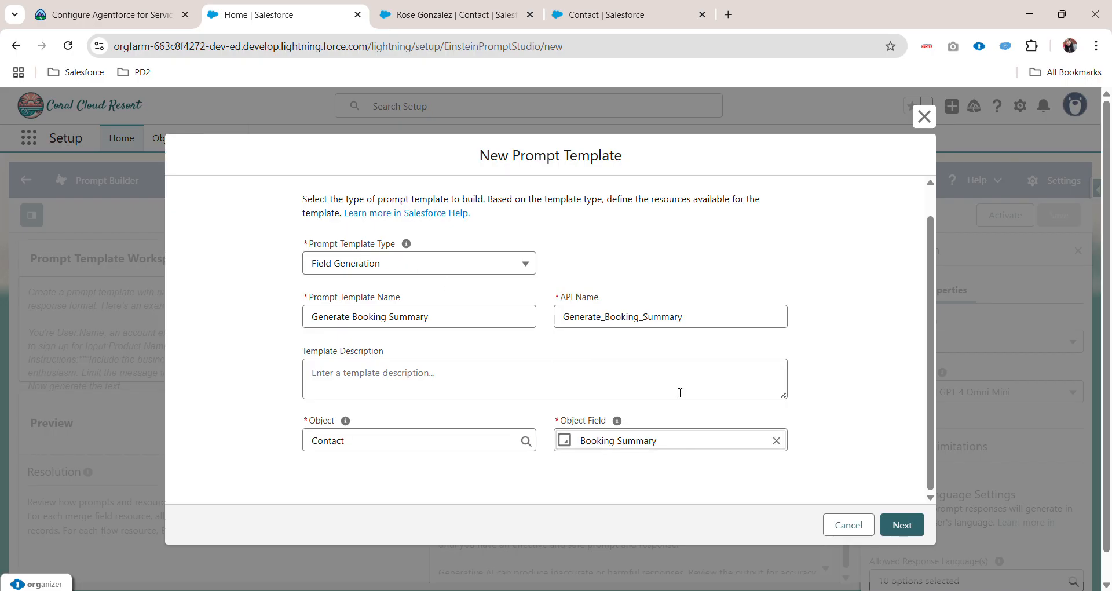
left_click(912, 524)
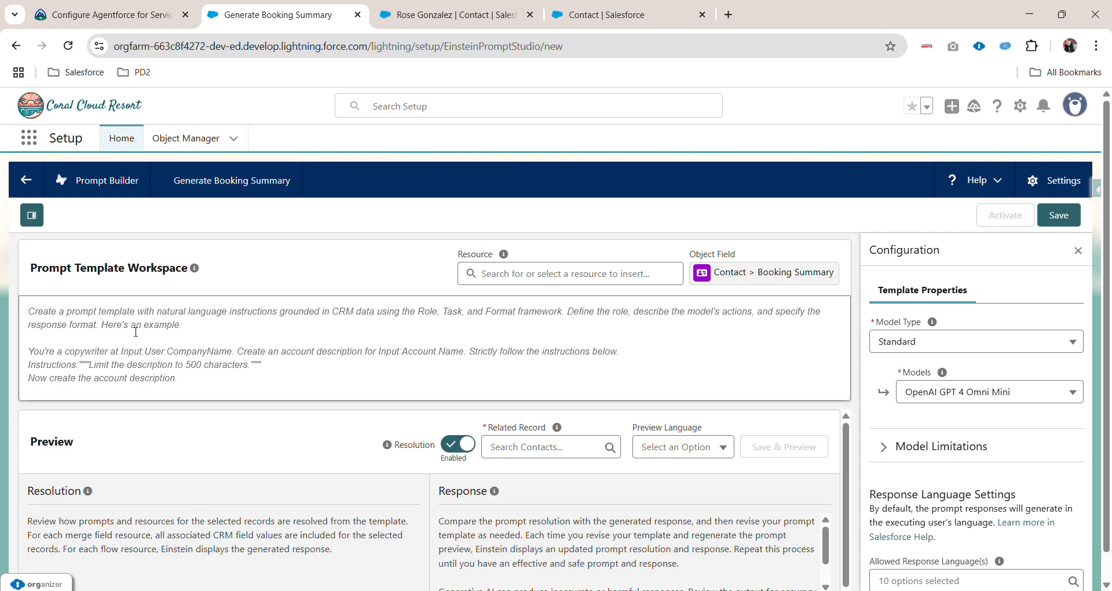
Write the opening line 'Generate a summary of all upcoming bookings for the following contacts :'.
type("Genea")
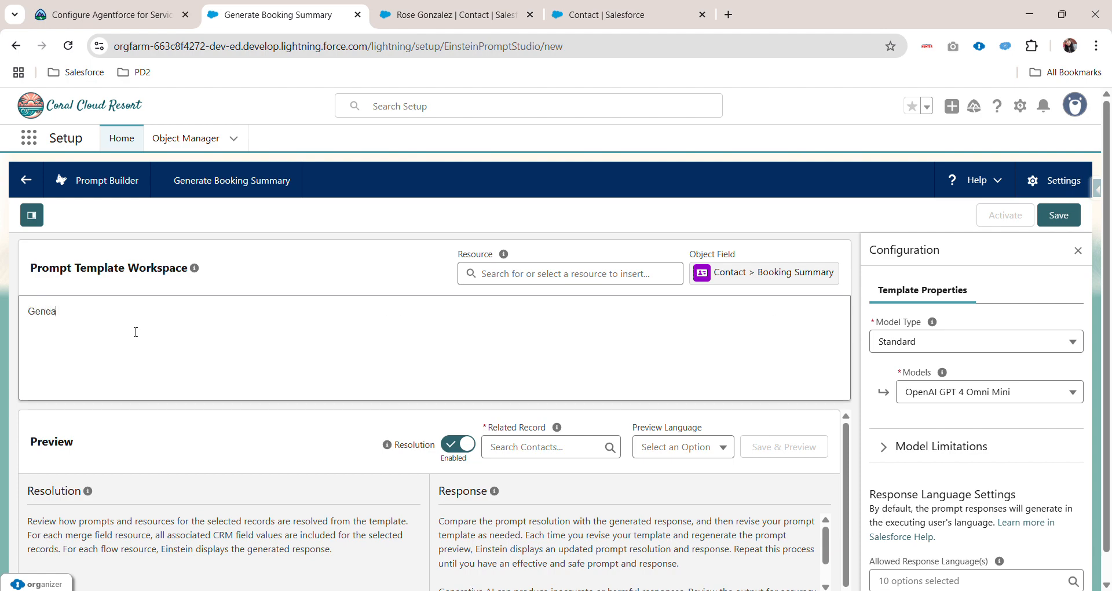
key("BackSpace")
type("rate a summary of all upcoming bookingd")
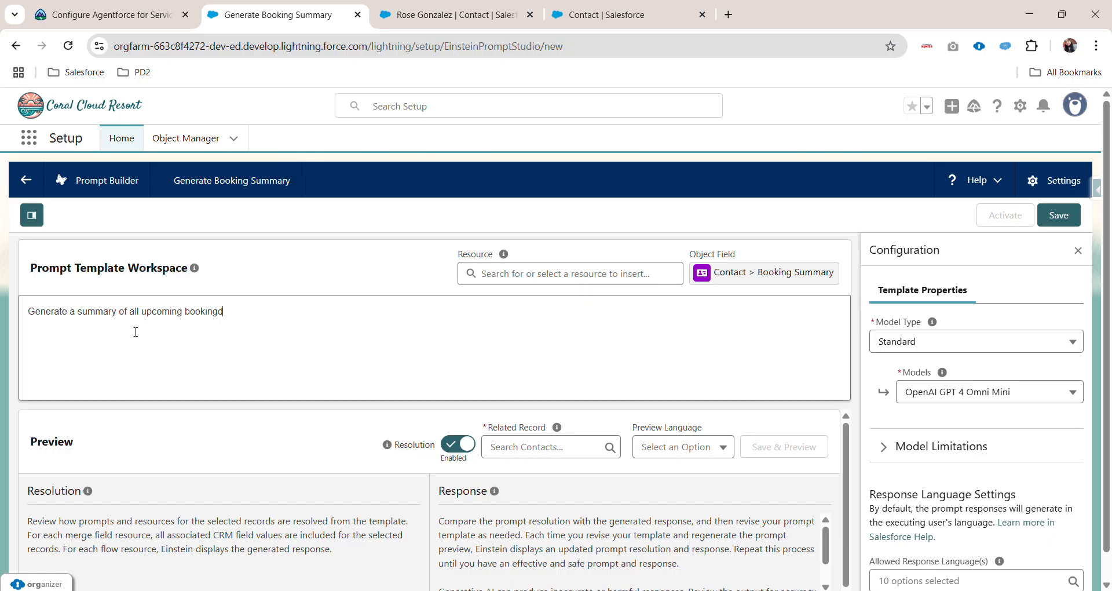
key("BackSpace")
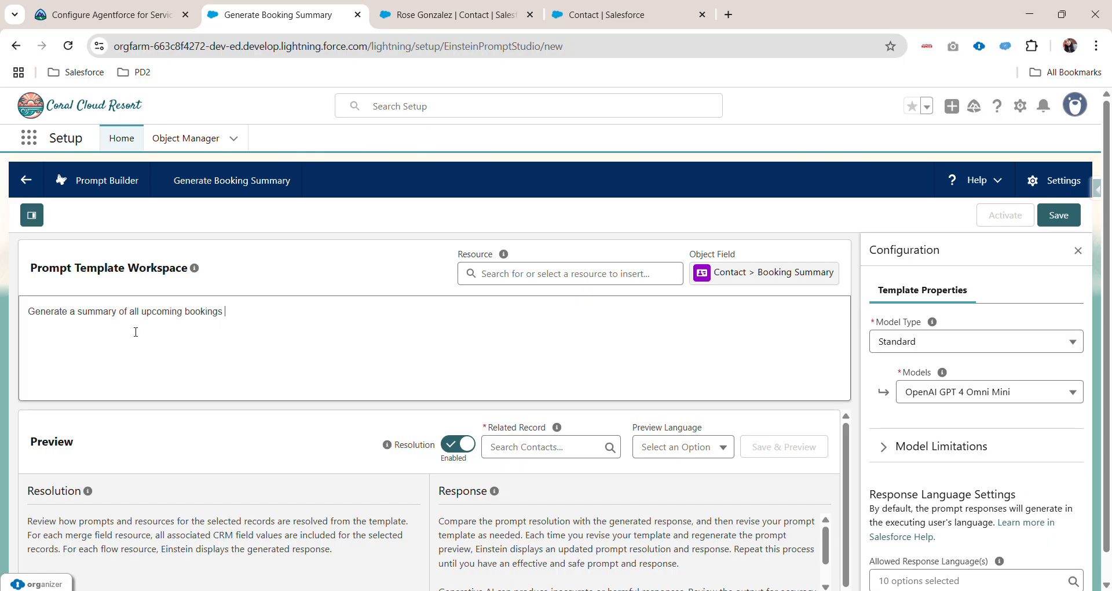
type("s for the fol")
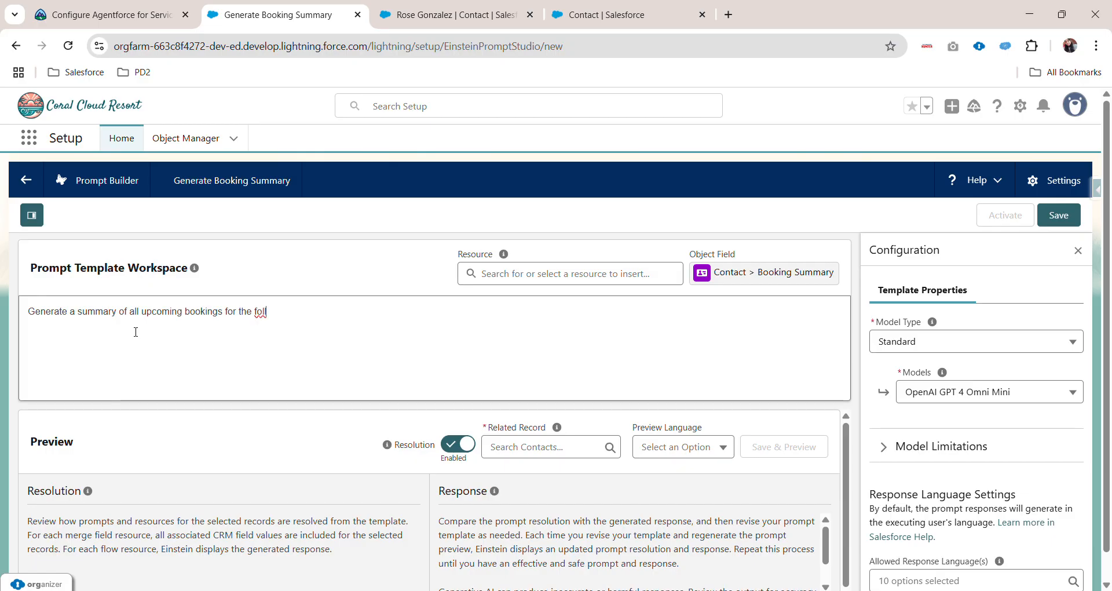
type("lowing c")
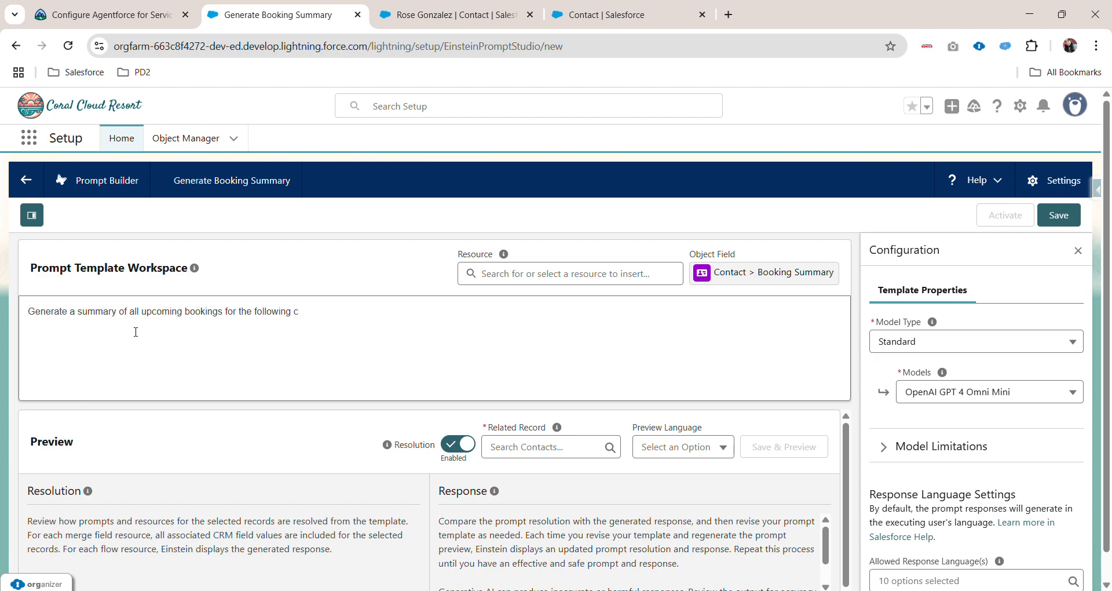
type("ontacts :")
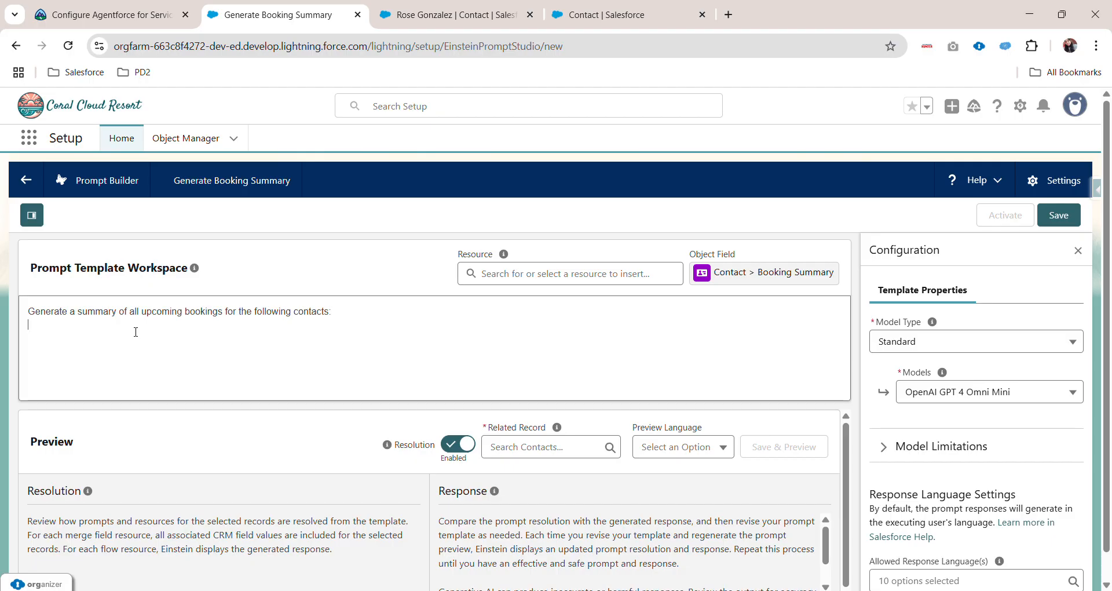
Add a 'Contact Name :' line with the contact's Full Name merge field.
key("Return")
type("Contact Name")
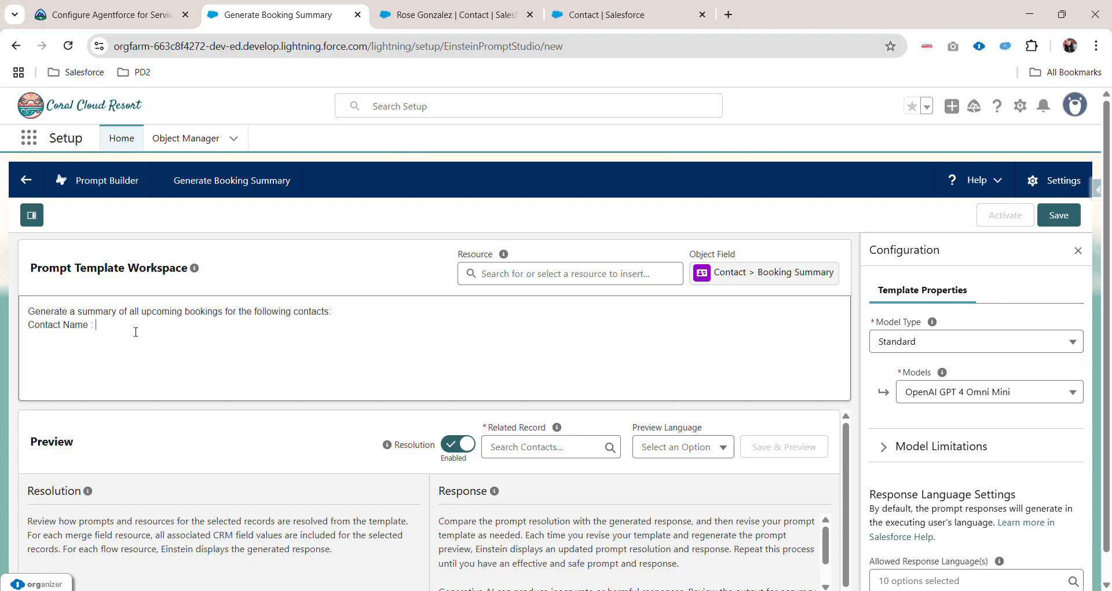
type(" :")
left_click(512, 273)
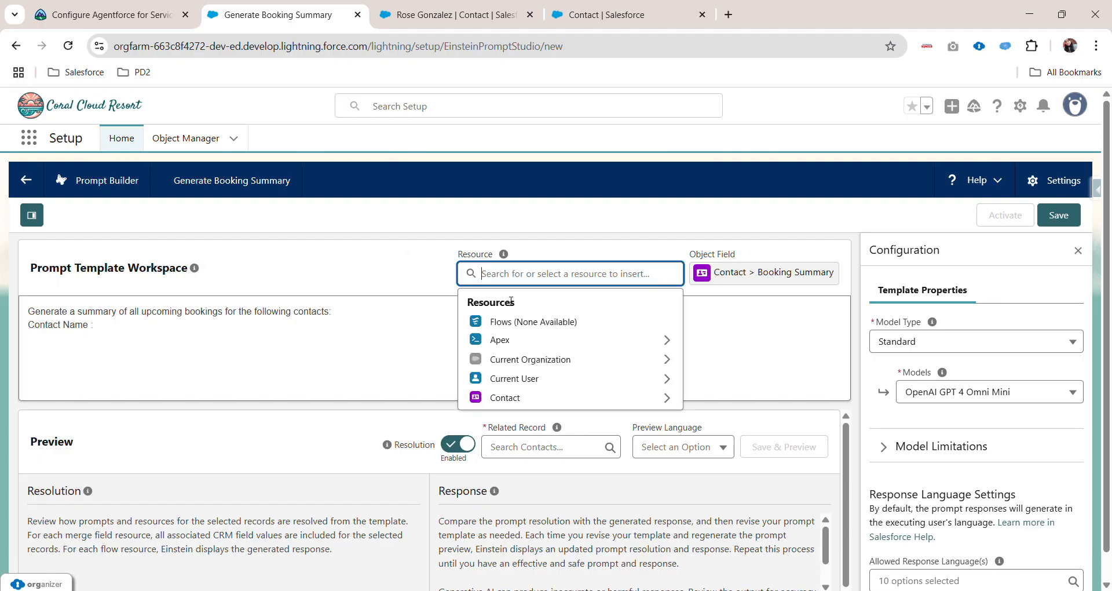
left_click(516, 399)
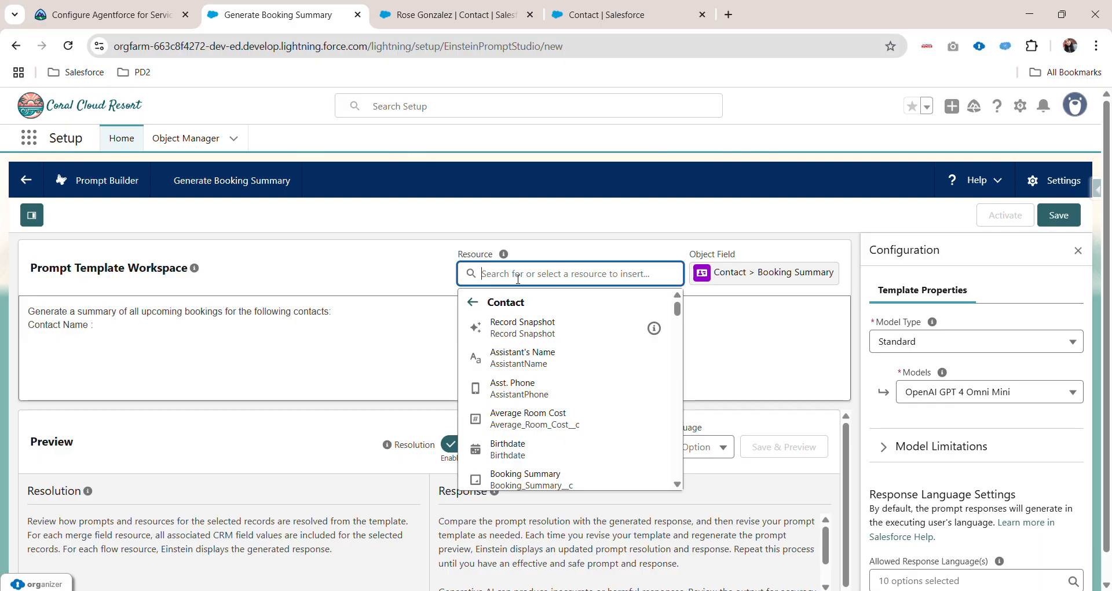
type("Full")
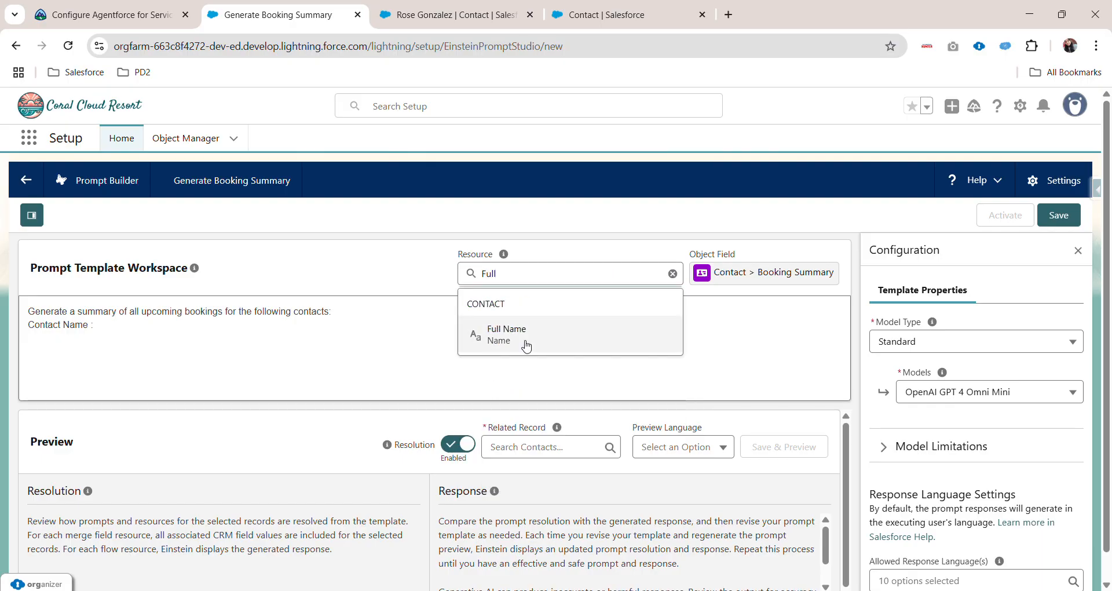
left_click(521, 342)
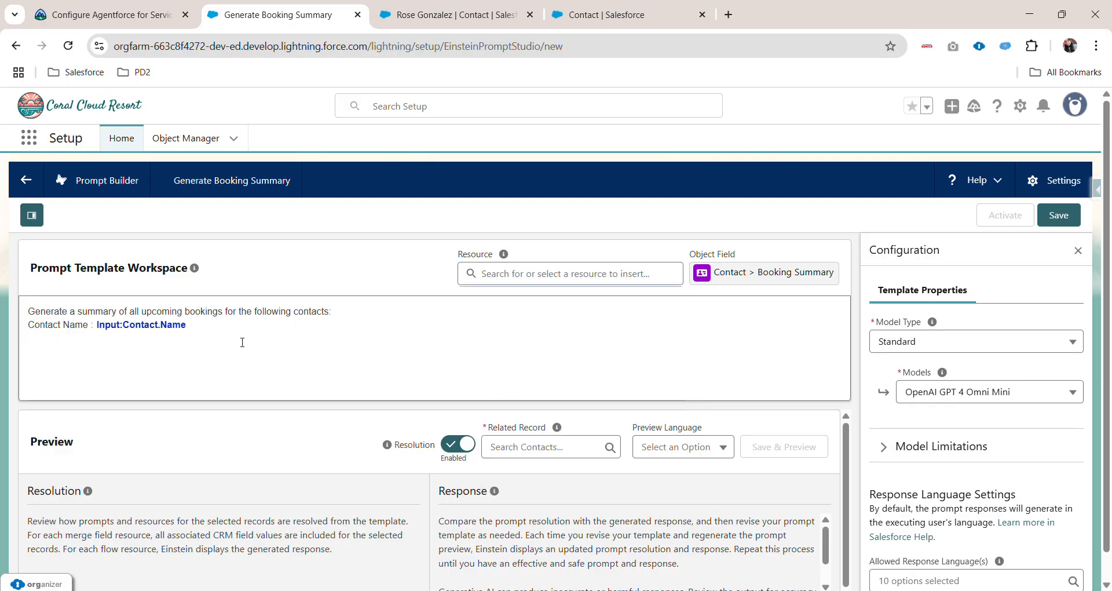
Add the line 'Booking Details : List of upcoming bookings'.
key("Return")
type("Booking Details : ")
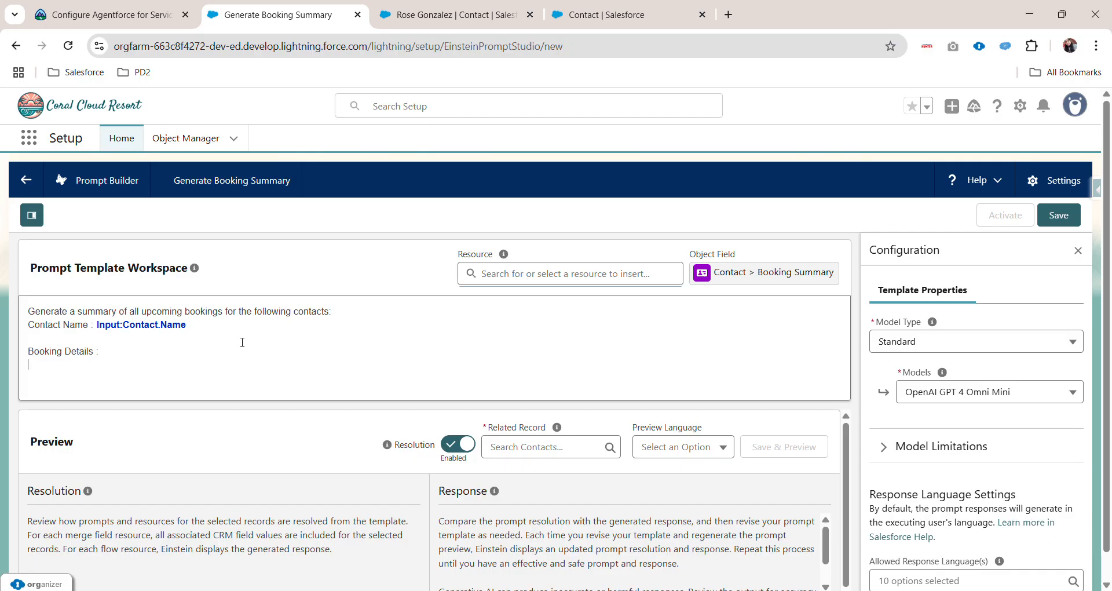
type("List of")
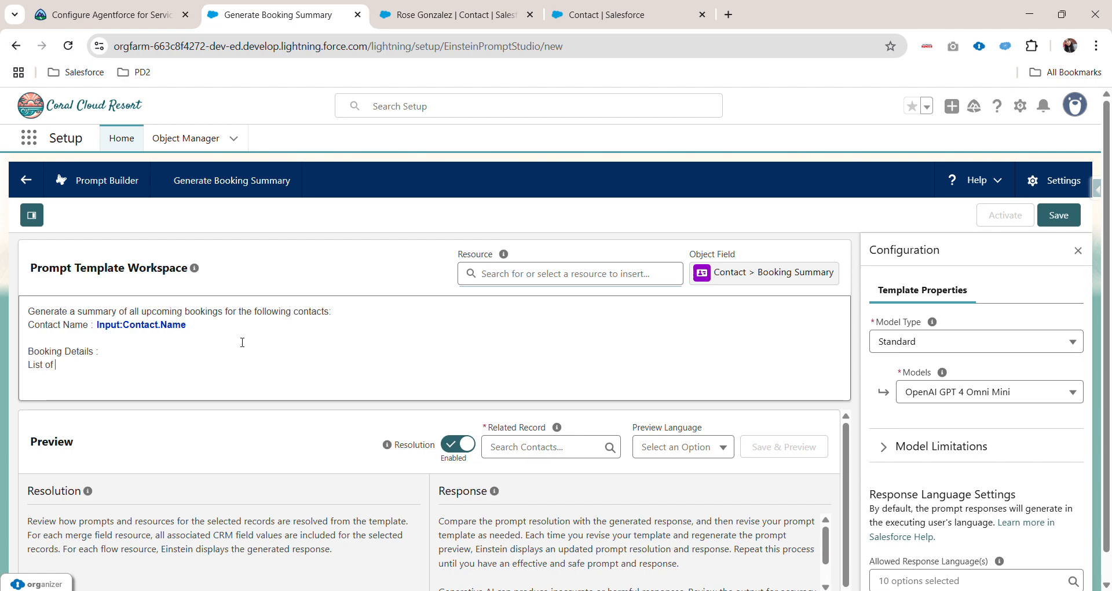
type(" upcoming bookings th")
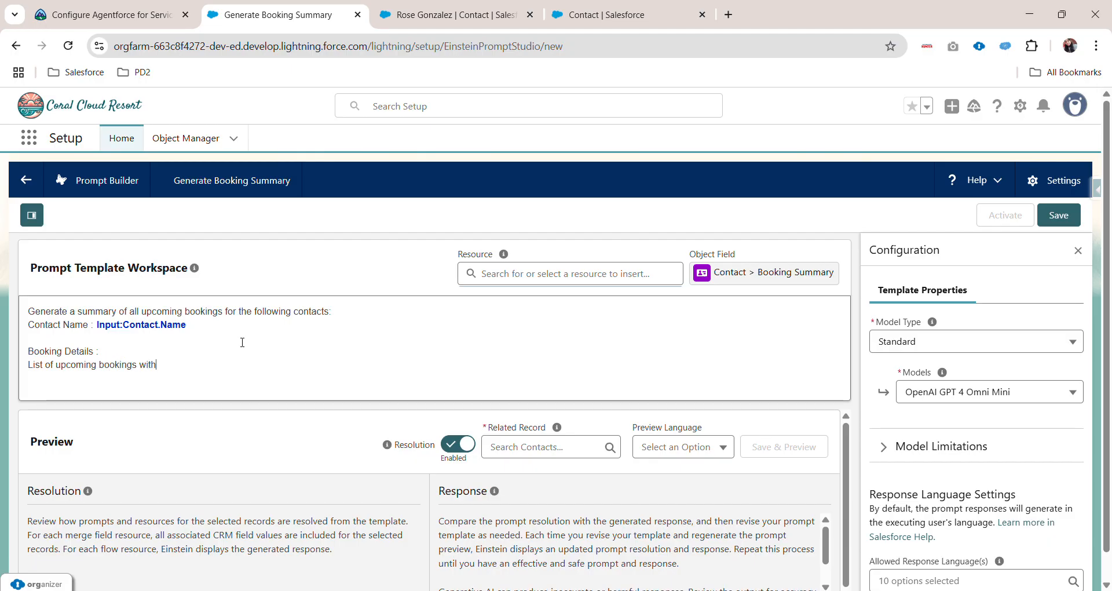
key("BackSpace")
key("BackSpace")
Insert the Contact Bookings related list merge field (Contact.Bookings__r) after the bookings line.
left_click(515, 274)
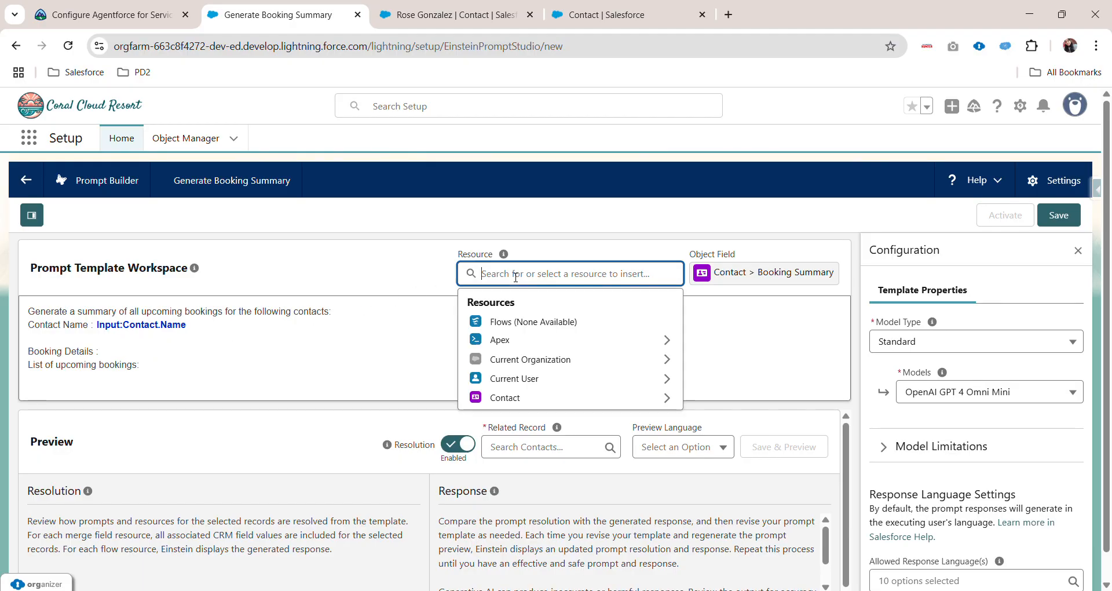
left_click(526, 399)
type("b")
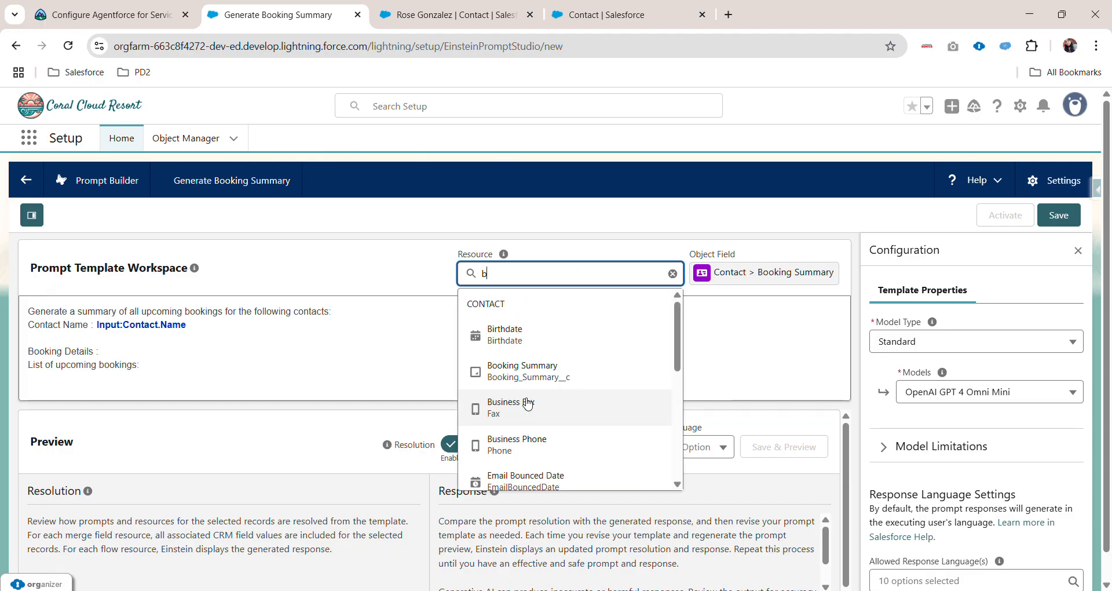
type("okk")
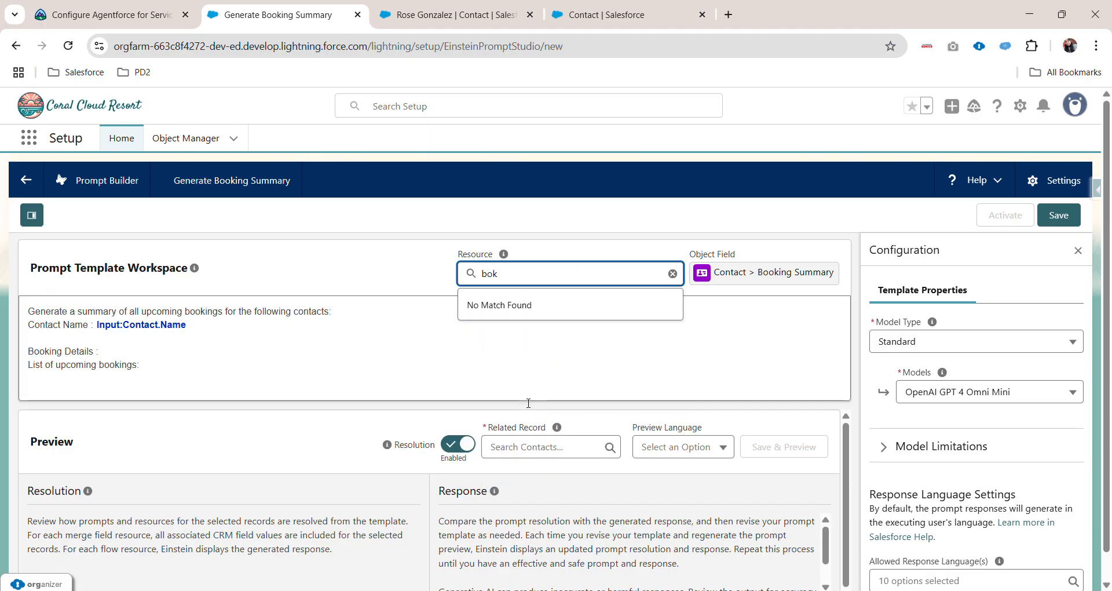
key("BackSpace")
type("ok")
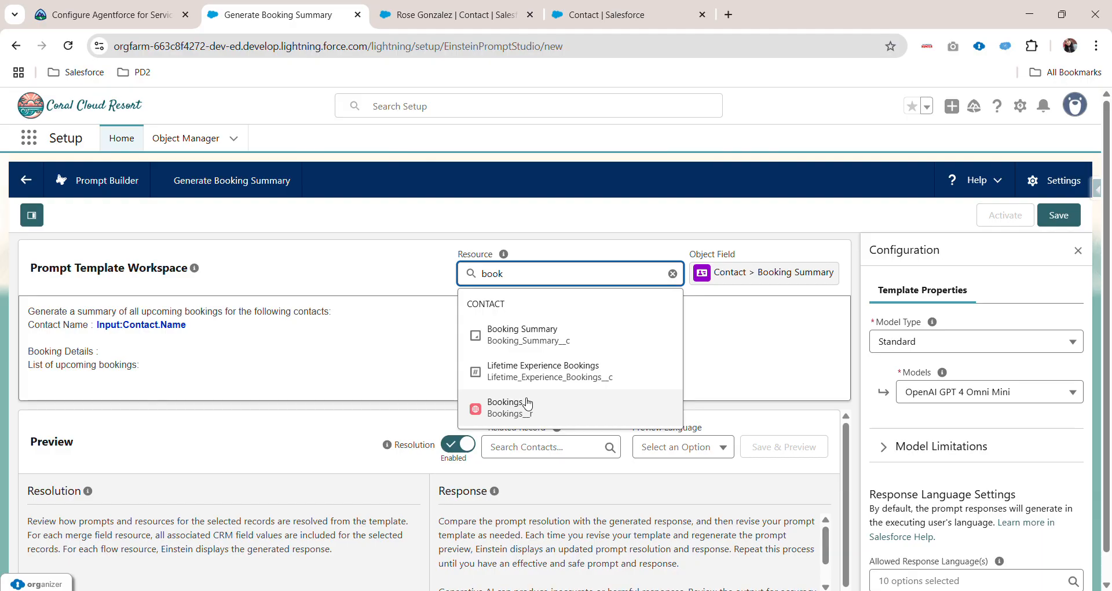
left_click(564, 415)
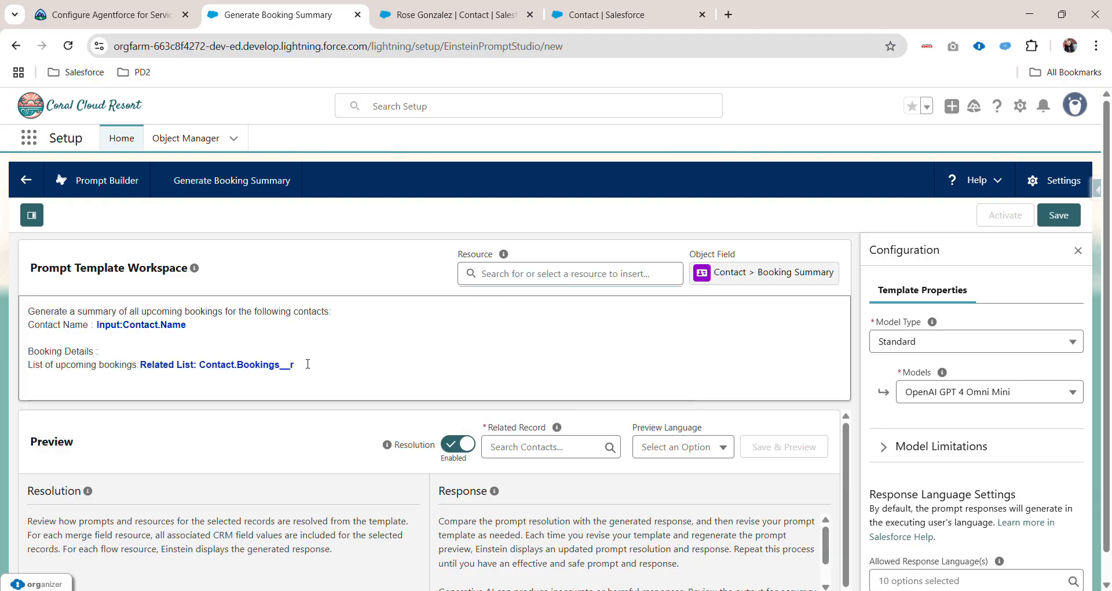
key("Return")
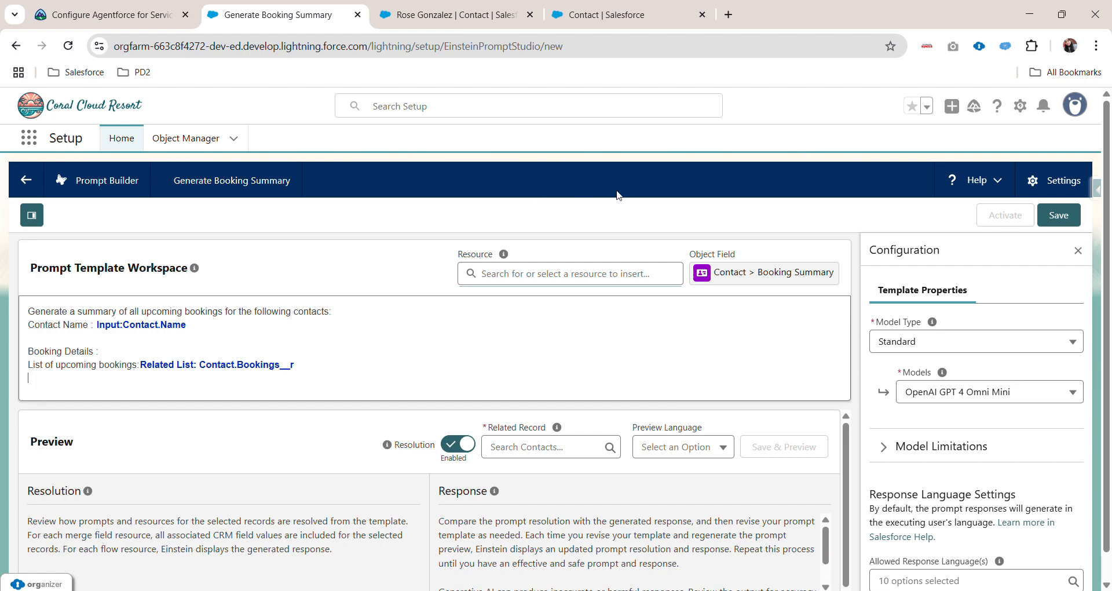
Delete the duplicate Bookings merge field that was inserted again and add a blank line.
left_click(605, 274)
left_click(547, 401)
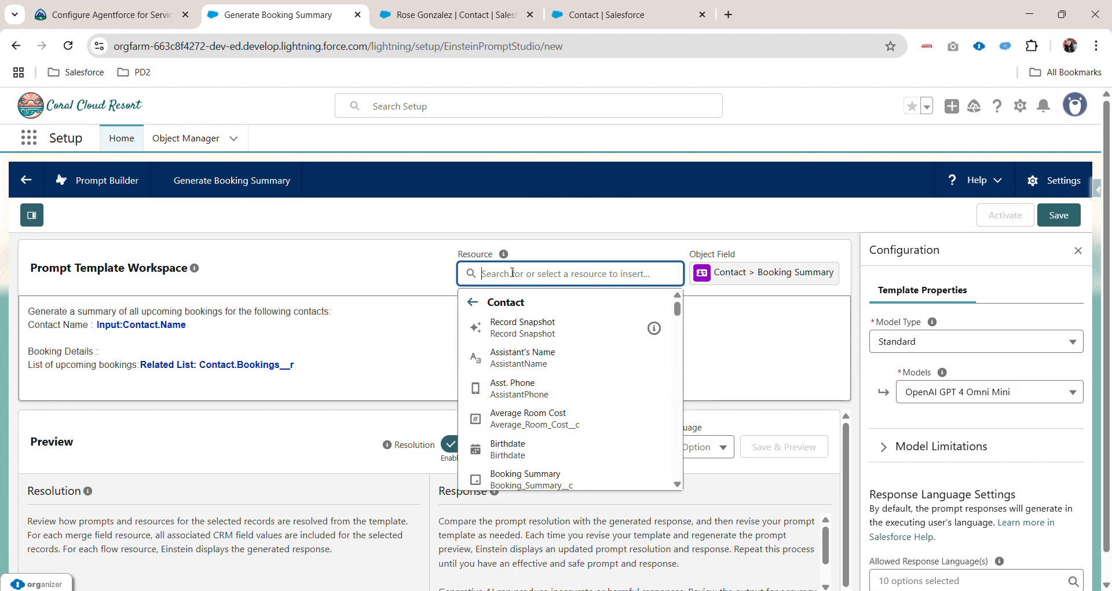
type("boo")
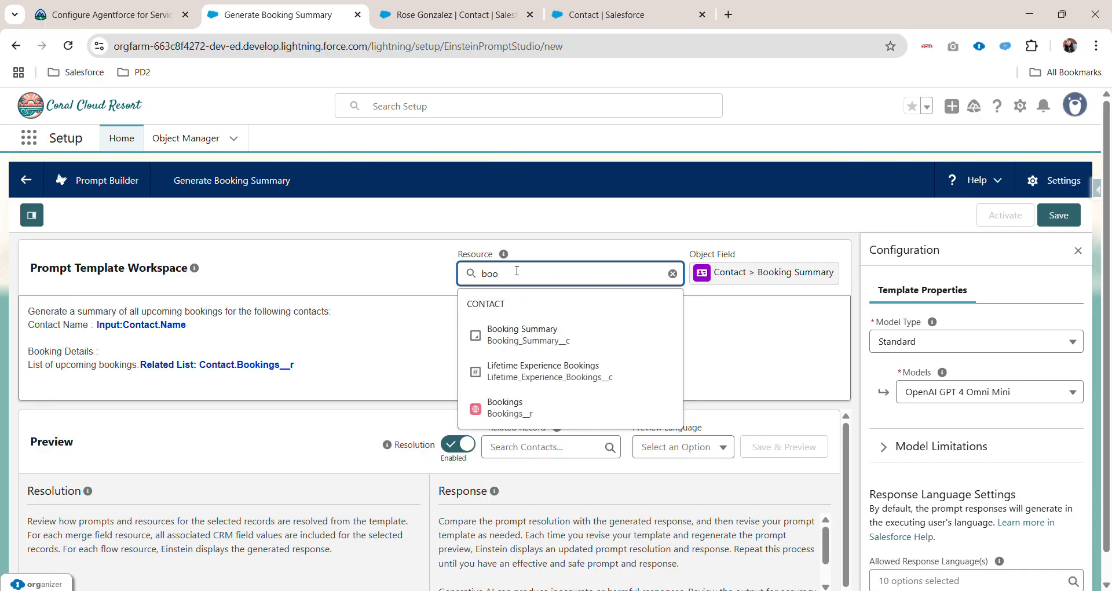
left_click(510, 407)
left_click(193, 382)
left_click(45, 381)
left_click(216, 383)
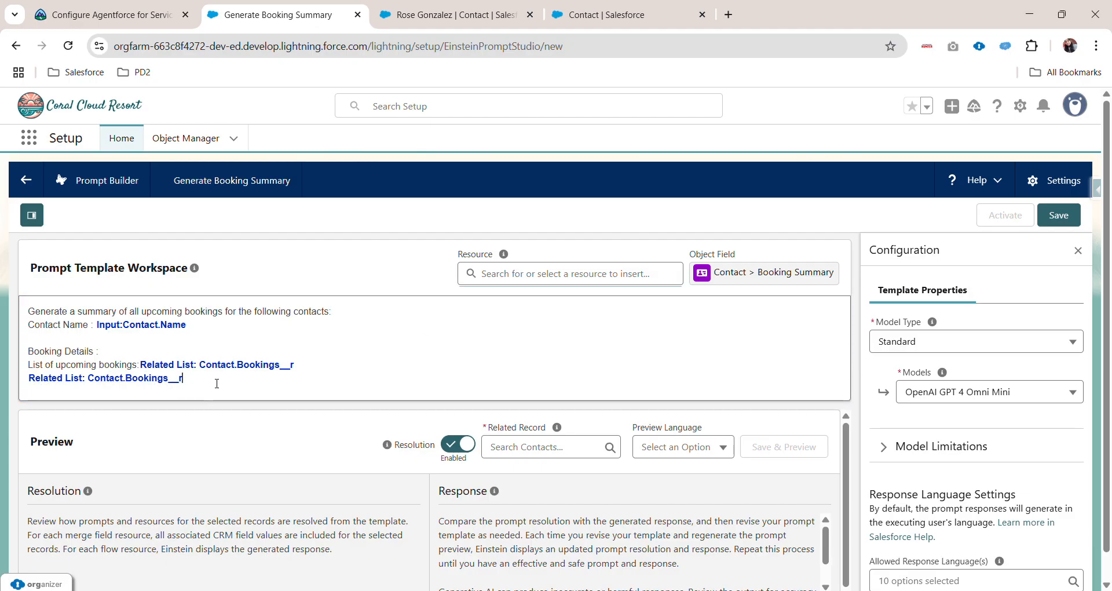
key("BackSpace")
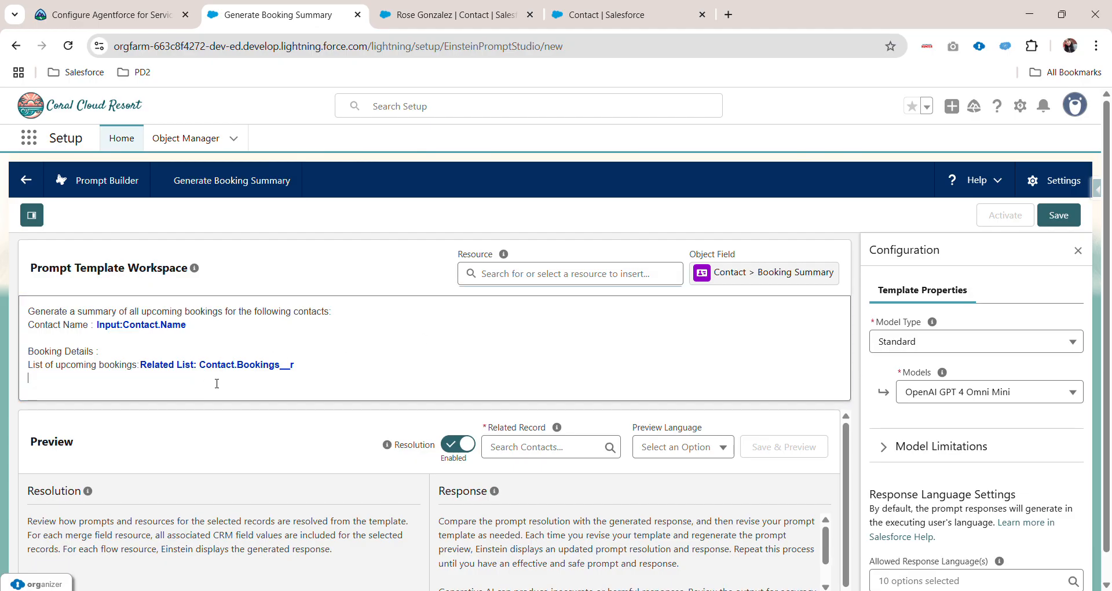
key("Return")
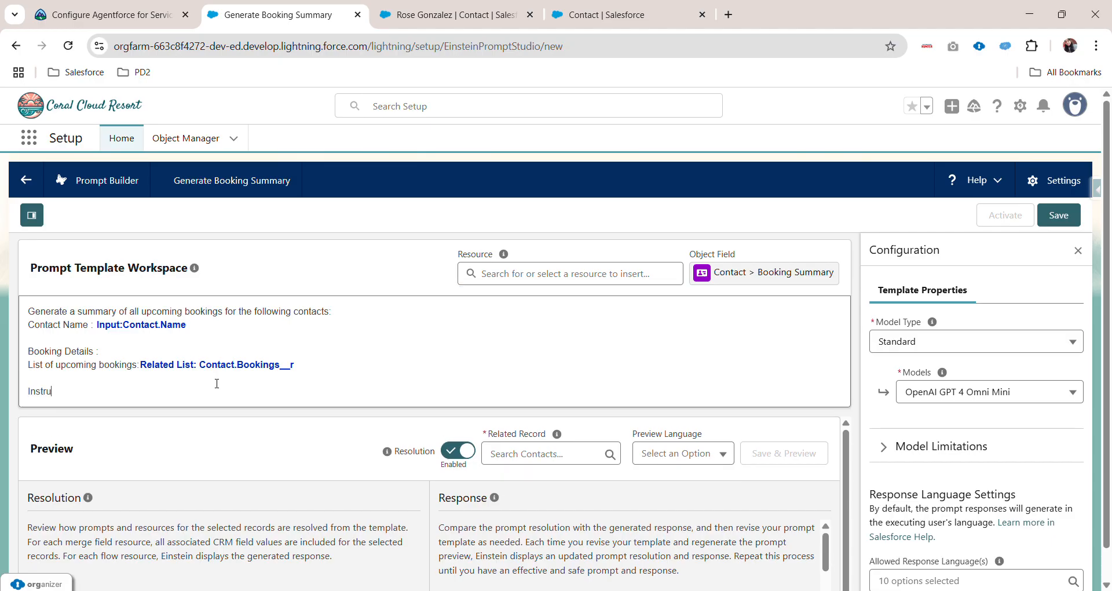
Add an 'Instructions:' section asking for bullet-point booking information in 5 to 6 lines.
type("Instrustion")
type(":")
key("Return")
key("BackSpace")
key("BackSpace")
type("s:")
key("Return")
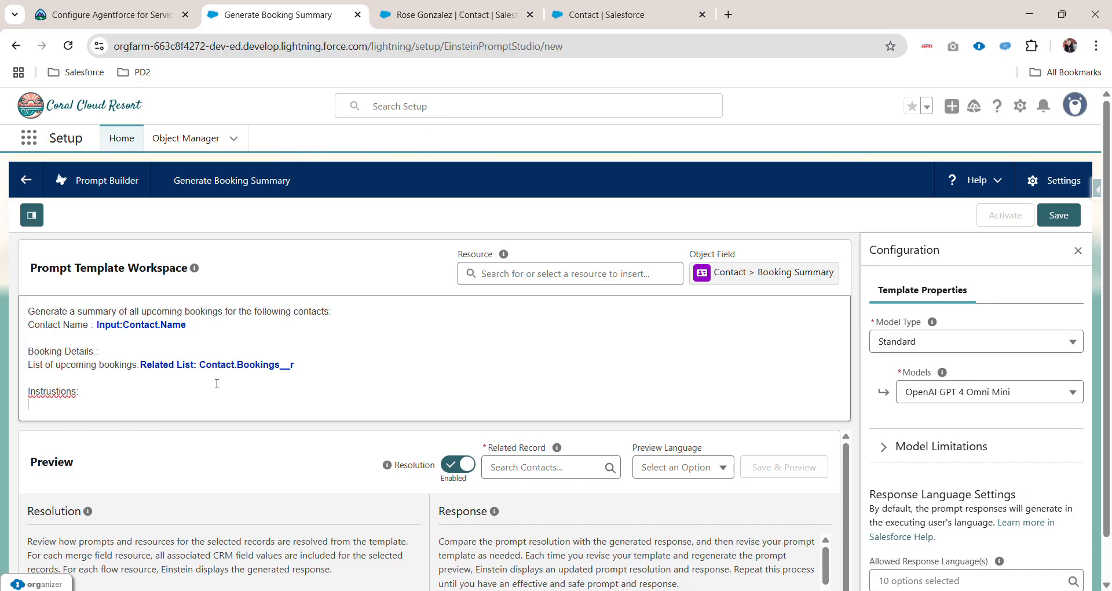
type("List o")
type("f upcoming b")
type("ookingd")
type(" infor")
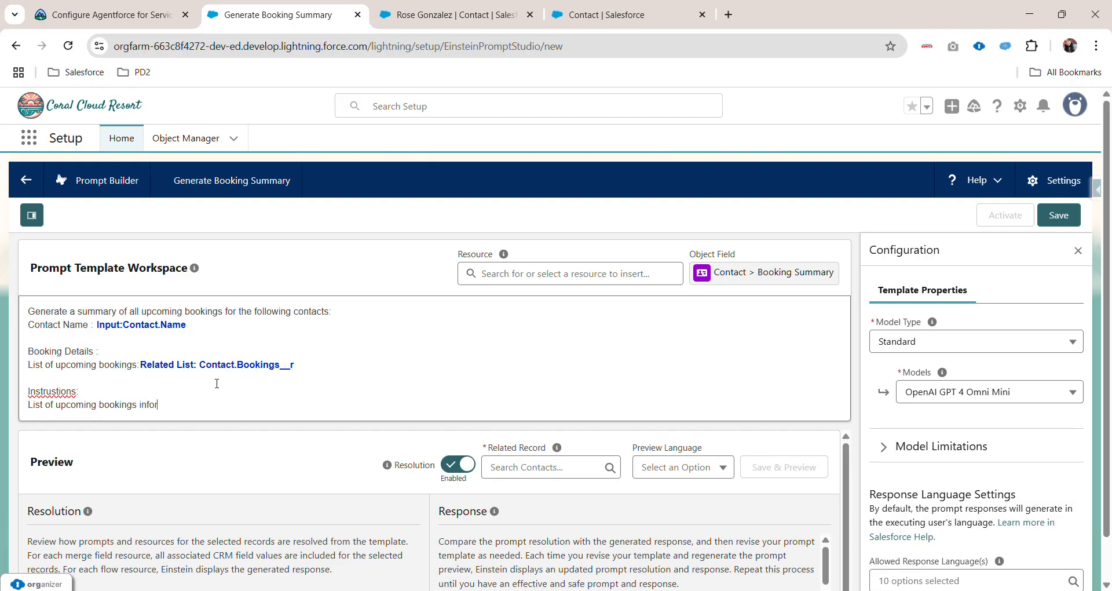
type("mation in the bullet points")
key("Return")
type("Please pr")
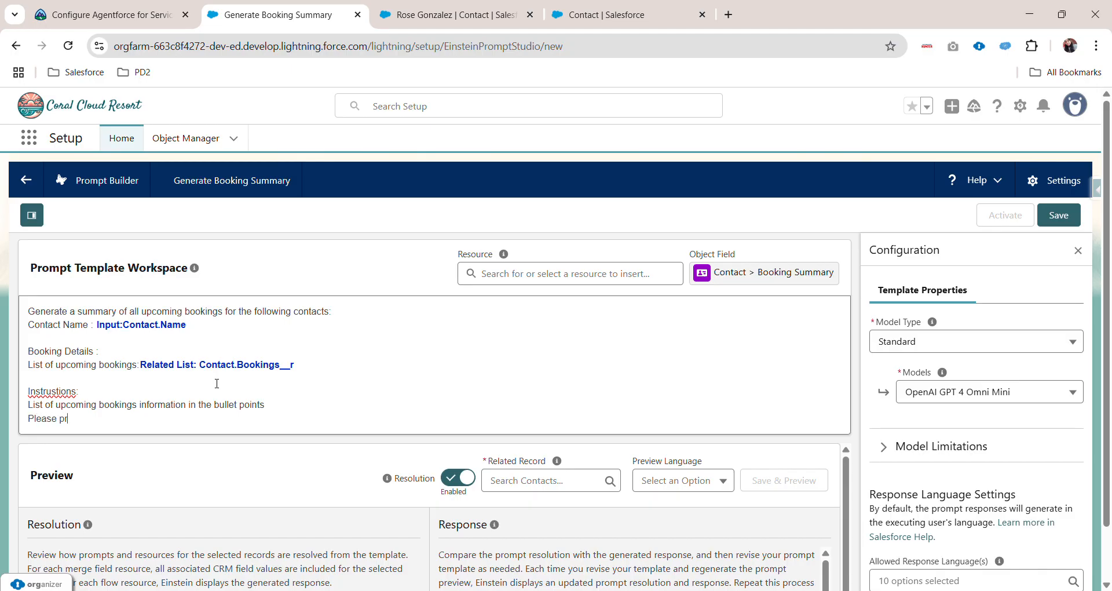
type("ove 5 to 6 line of the bokking infor")
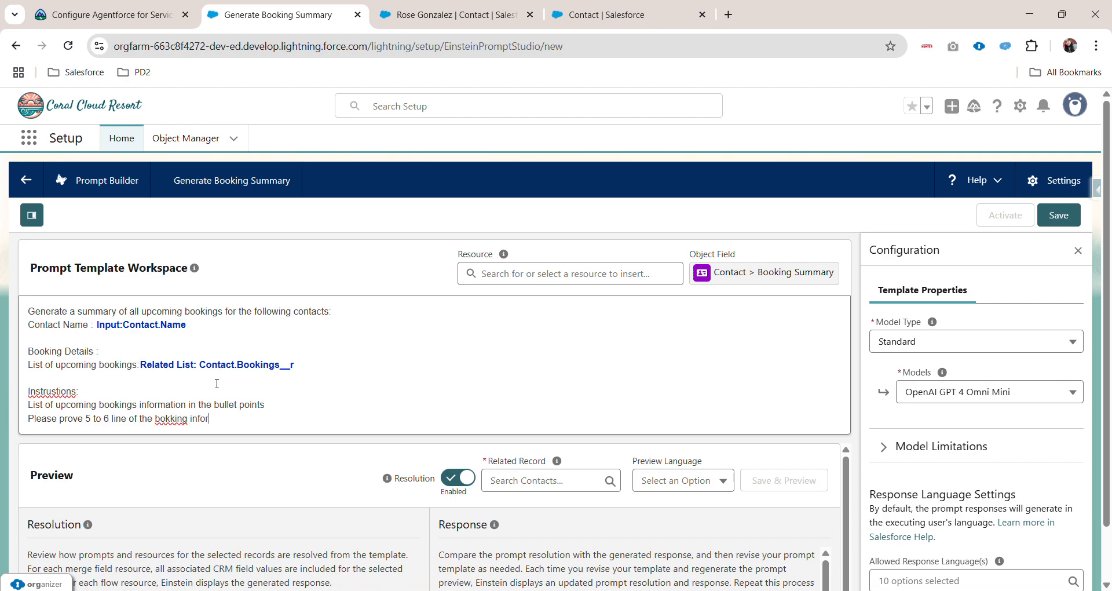
type("mations")
Fix the misspellings 'bokking', 'informations' and the Instructions heading using spelling suggestions.
right_click(184, 419)
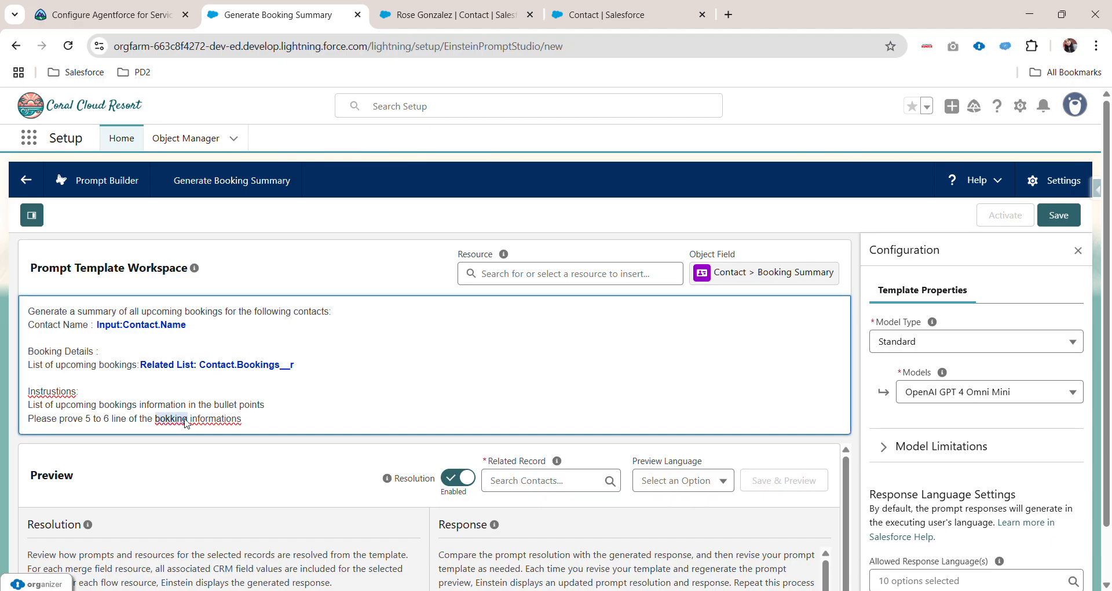
left_click(218, 87)
right_click(216, 418)
left_click(241, 95)
right_click(66, 391)
left_click(128, 86)
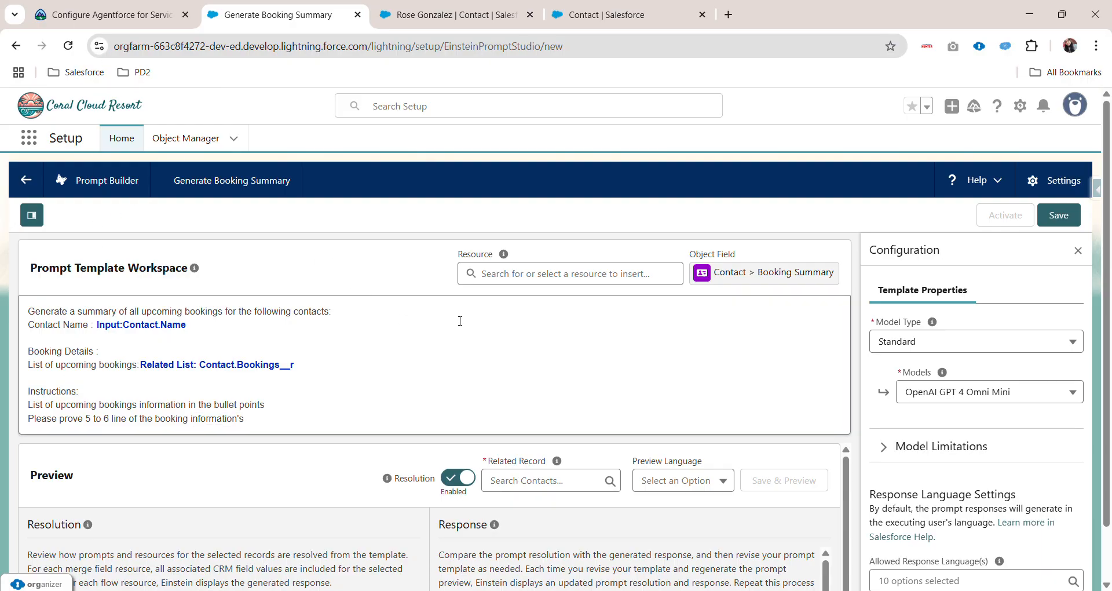
scroll(224, 377, "down", 1)
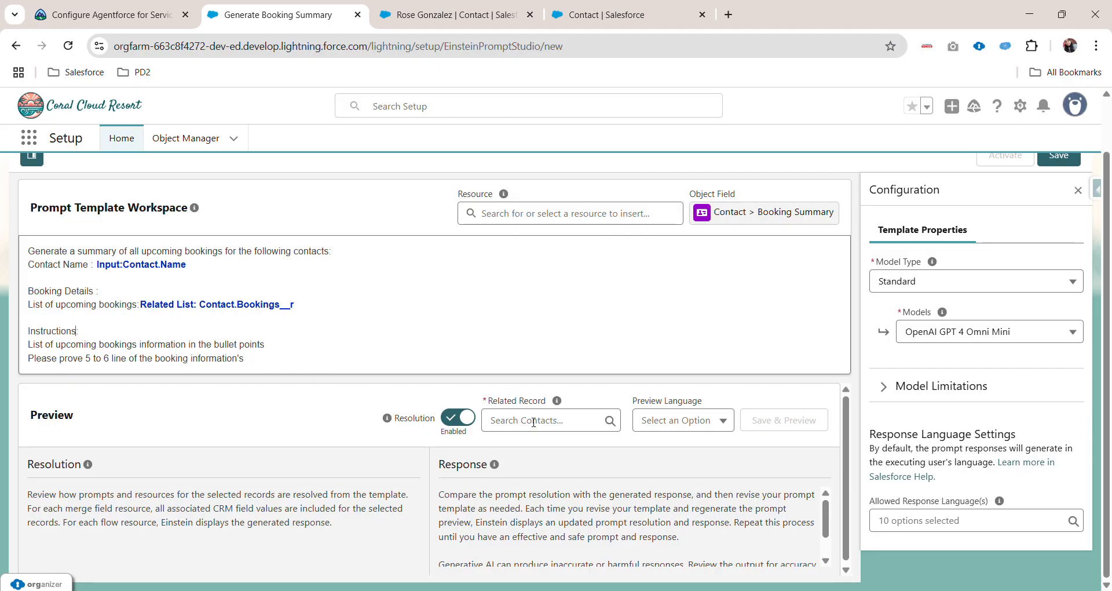
Choose a contact found with 'ro' as related record, set preview language English, and save and preview.
left_click(563, 428)
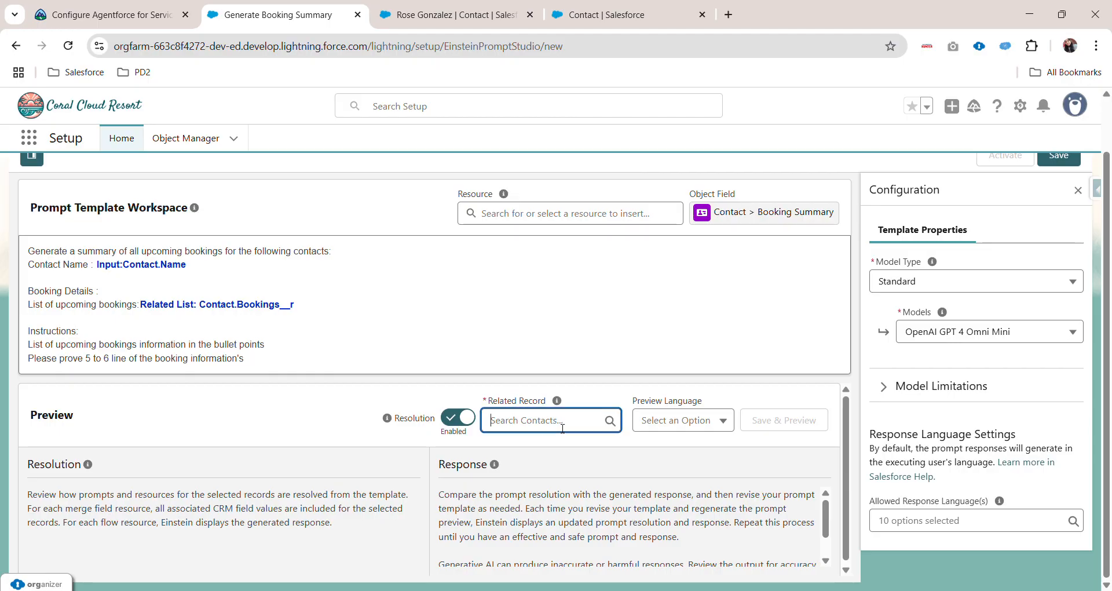
type("ro")
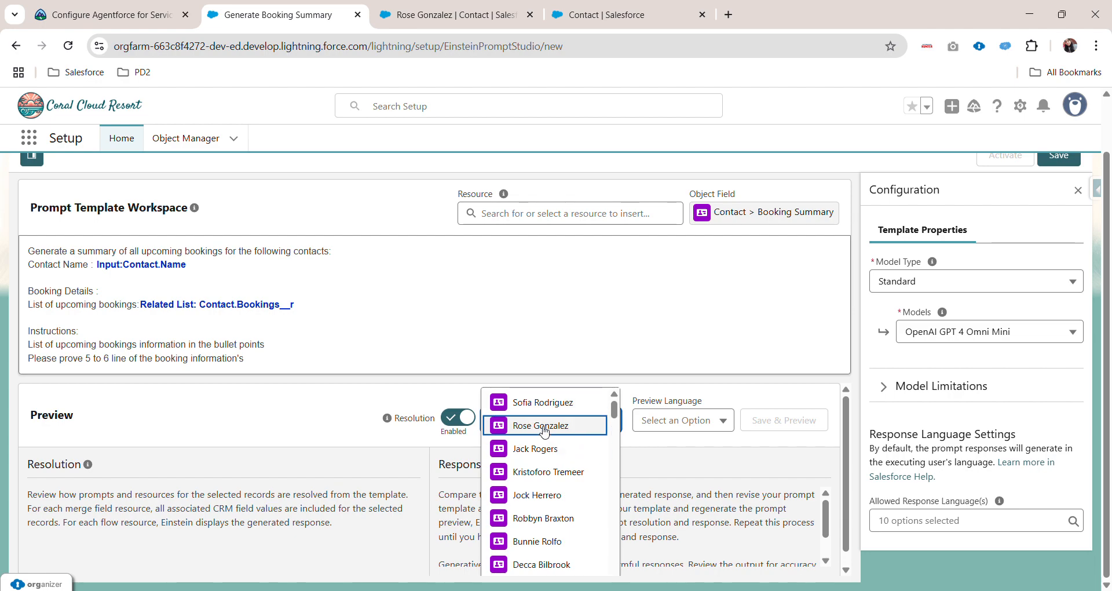
left_click(543, 426)
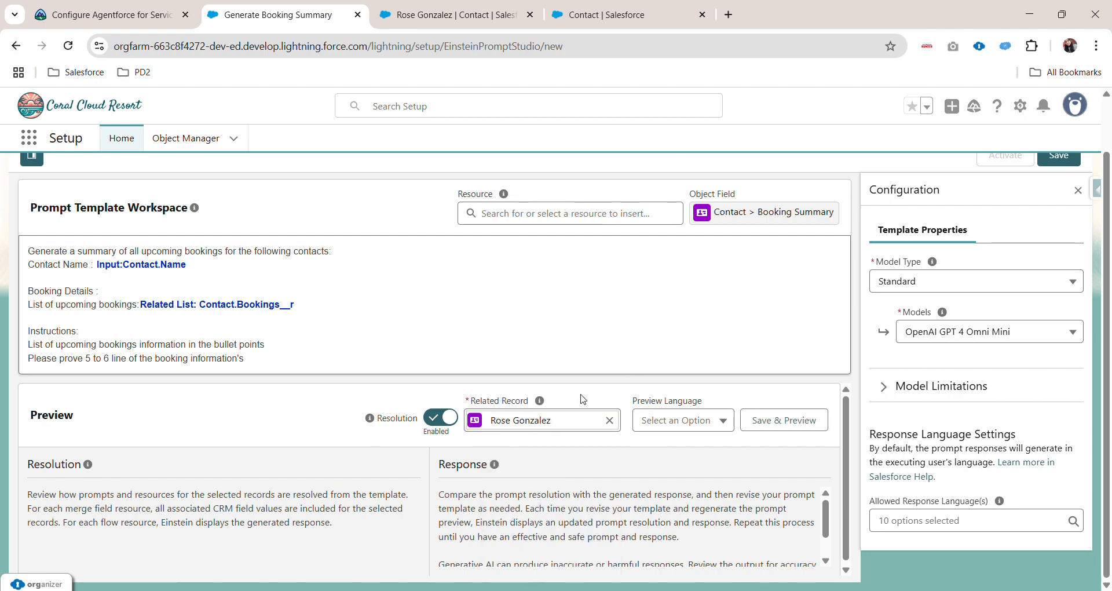
left_click(691, 426)
left_click(679, 466)
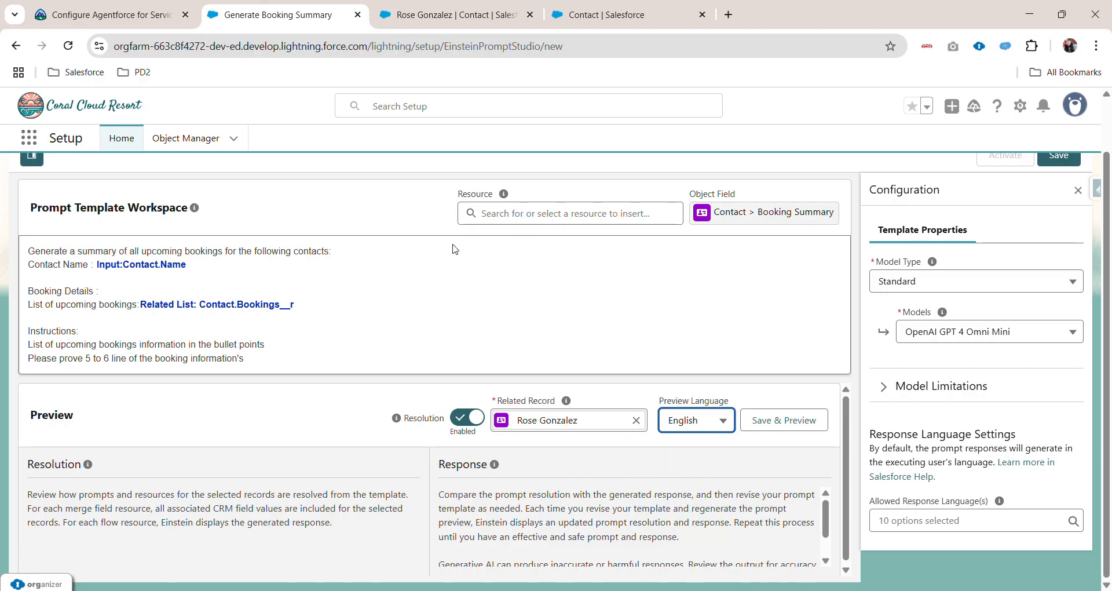
left_click(797, 428)
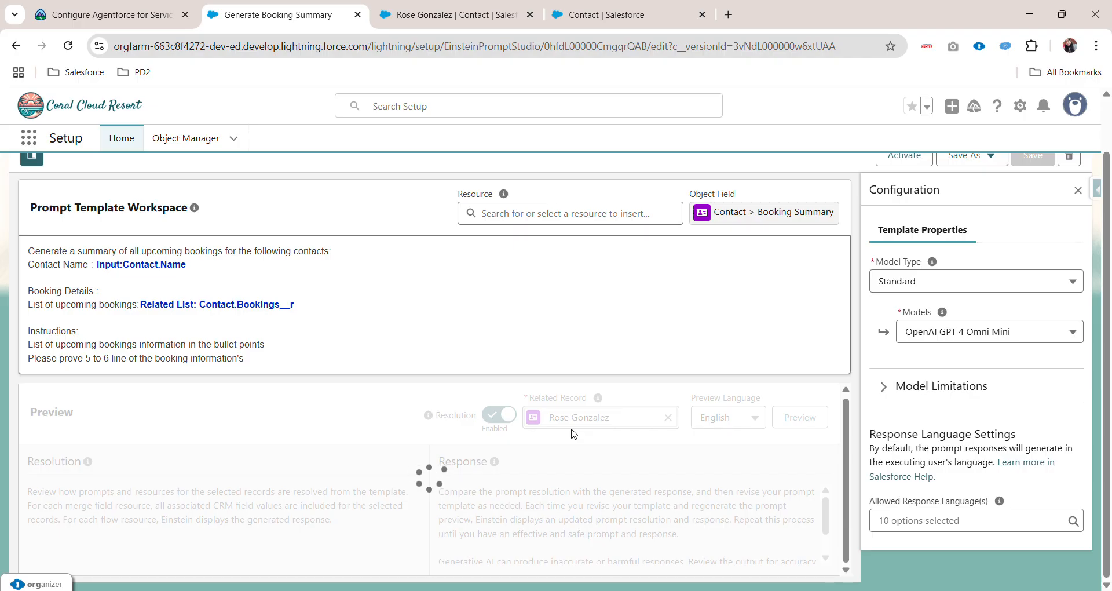
scroll(599, 428, "down", 1)
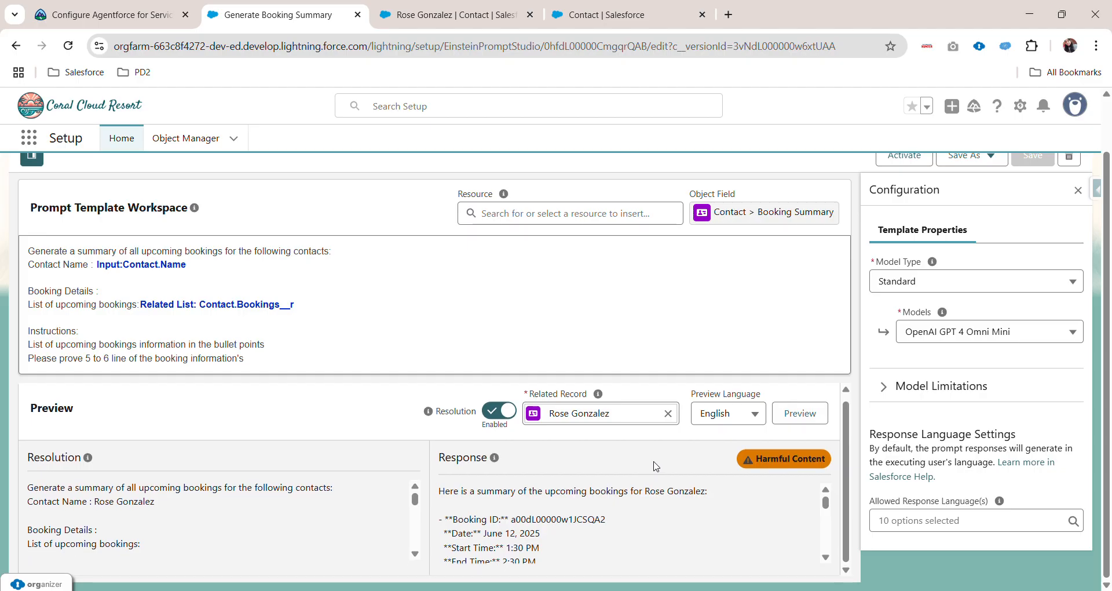
scroll(650, 486, "down", 3)
scroll(574, 530, "down", 4)
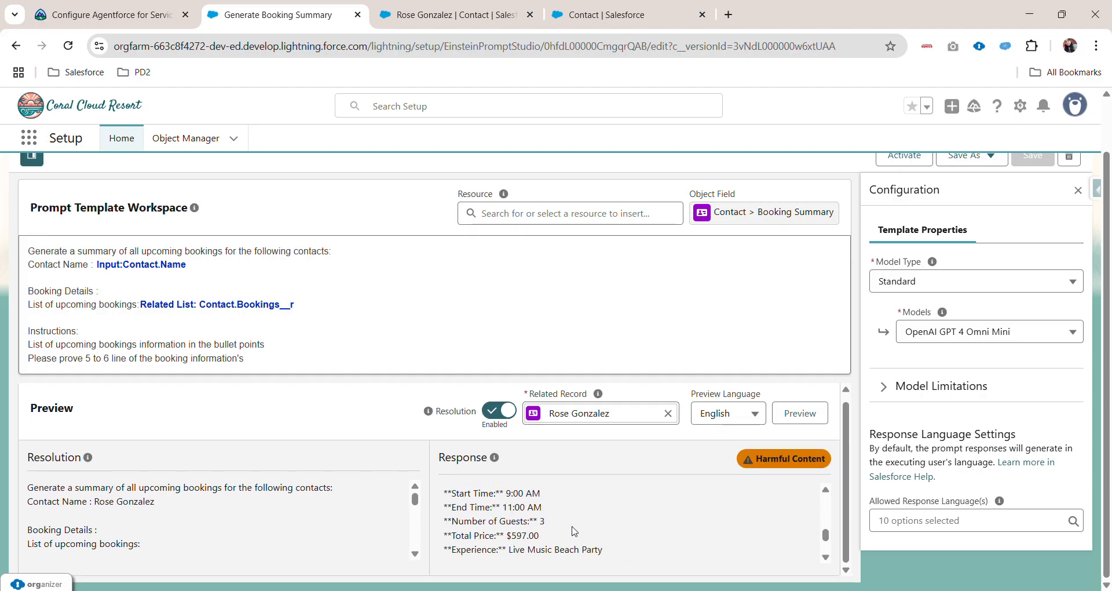
scroll(616, 516, "up", 10)
scroll(621, 503, "down", 5)
scroll(589, 538, "up", 5)
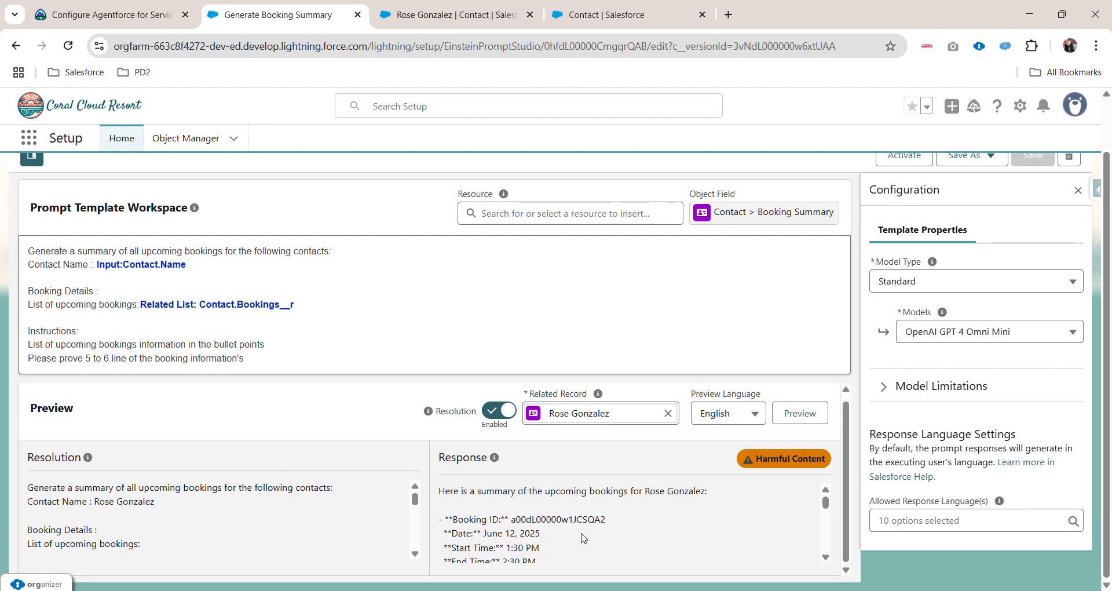
scroll(579, 536, "down", 3)
scroll(536, 526, "down", 5)
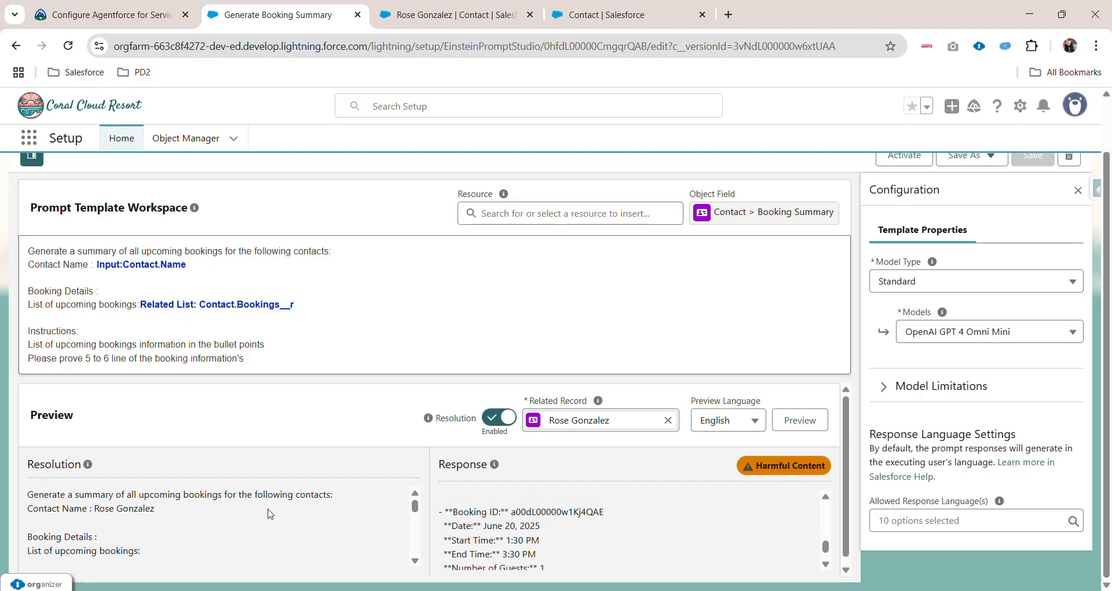
scroll(653, 534, "down", 3)
scroll(855, 358, "up", 2)
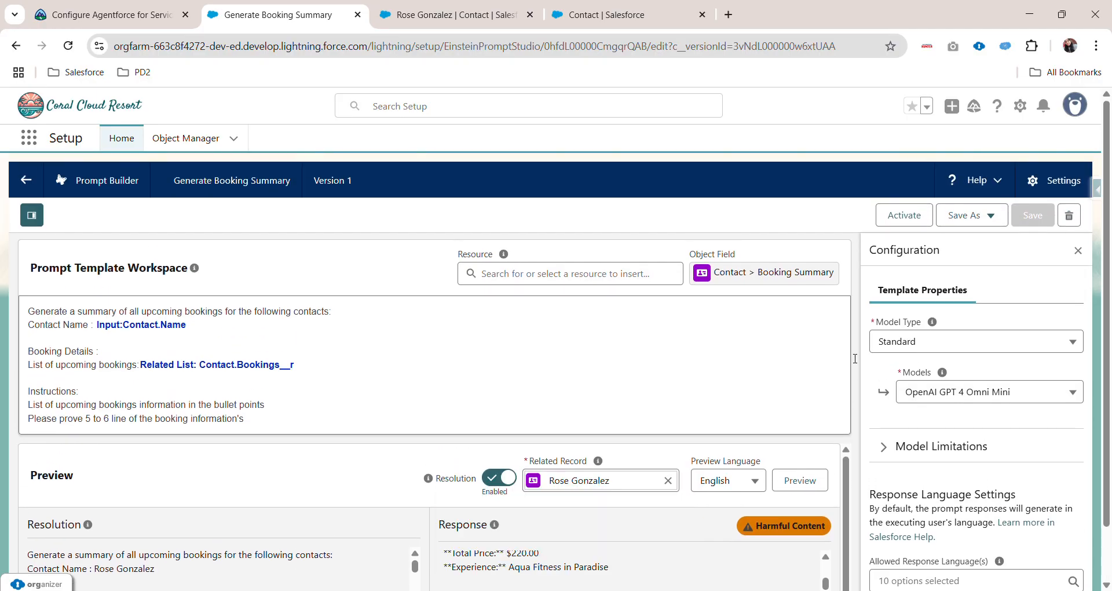
double_click(878, 255)
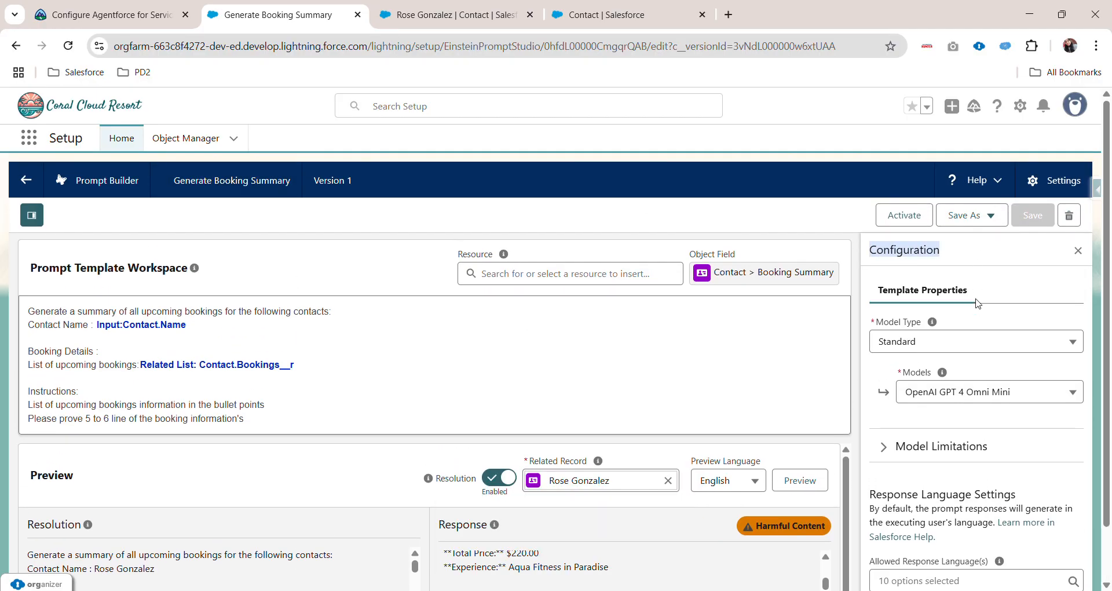
scroll(921, 355, "down", 2)
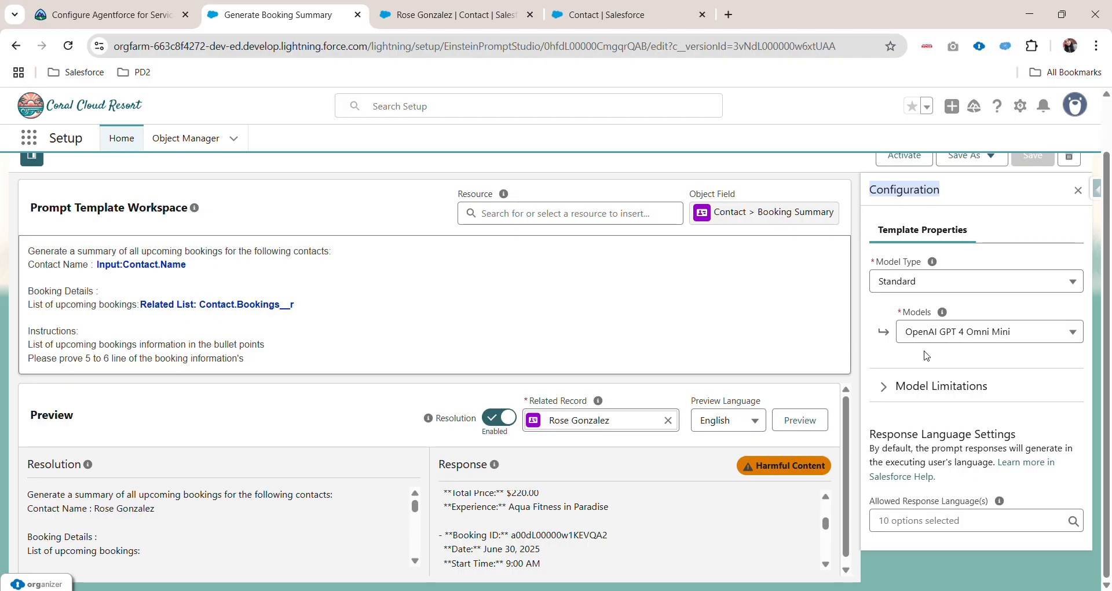
scroll(926, 355, "up", 2)
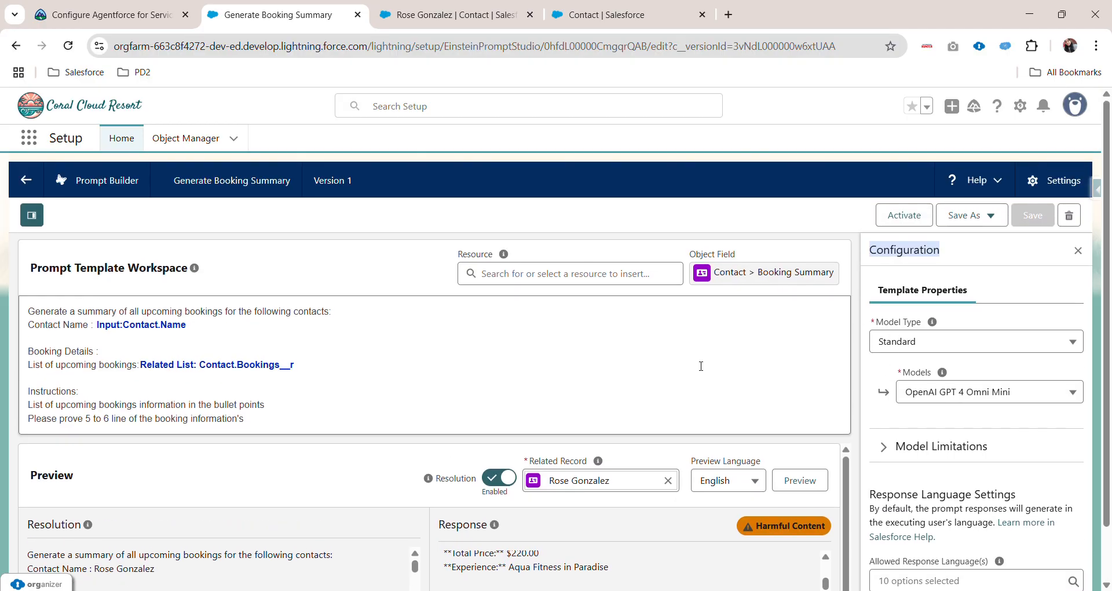
scroll(697, 421, "down", 2)
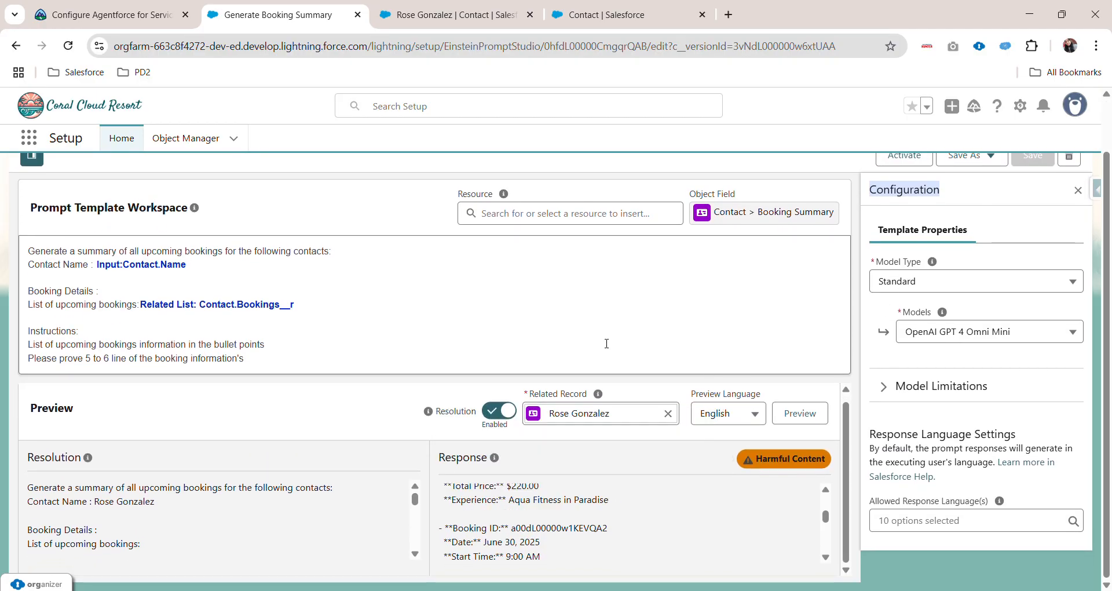
scroll(724, 342, "up", 2)
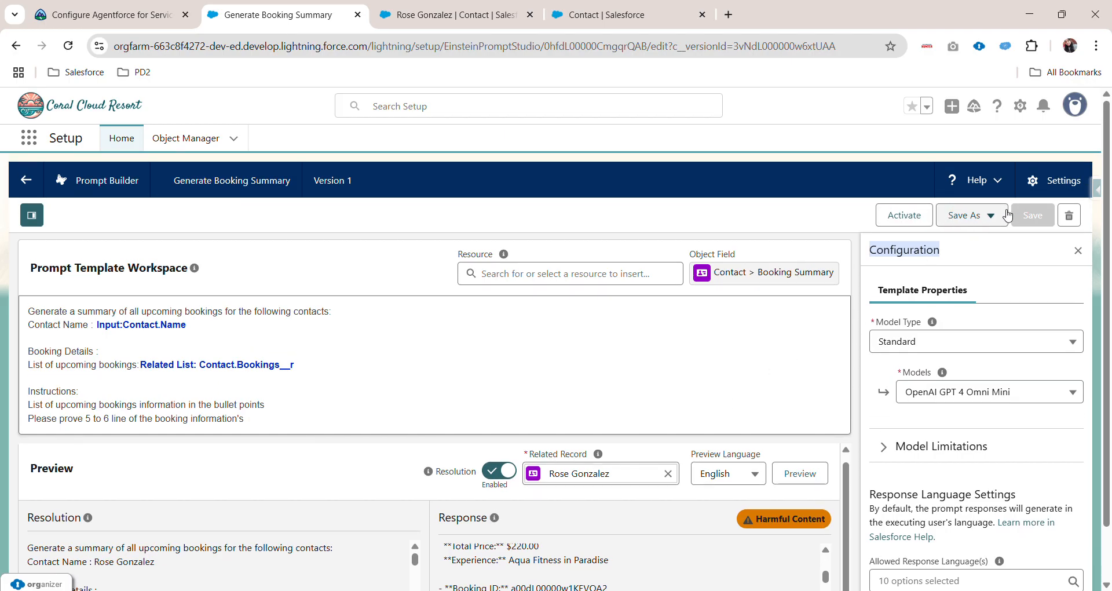
Activate version 1 of the Generate Booking Summary template, then return to the contact record.
left_click(911, 221)
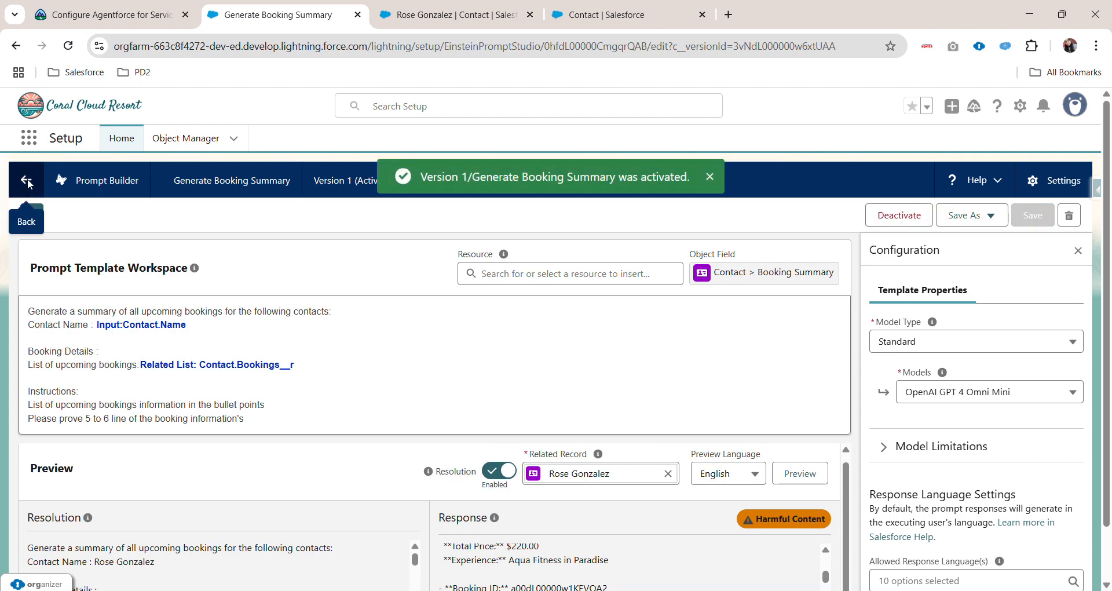
left_click(433, 7)
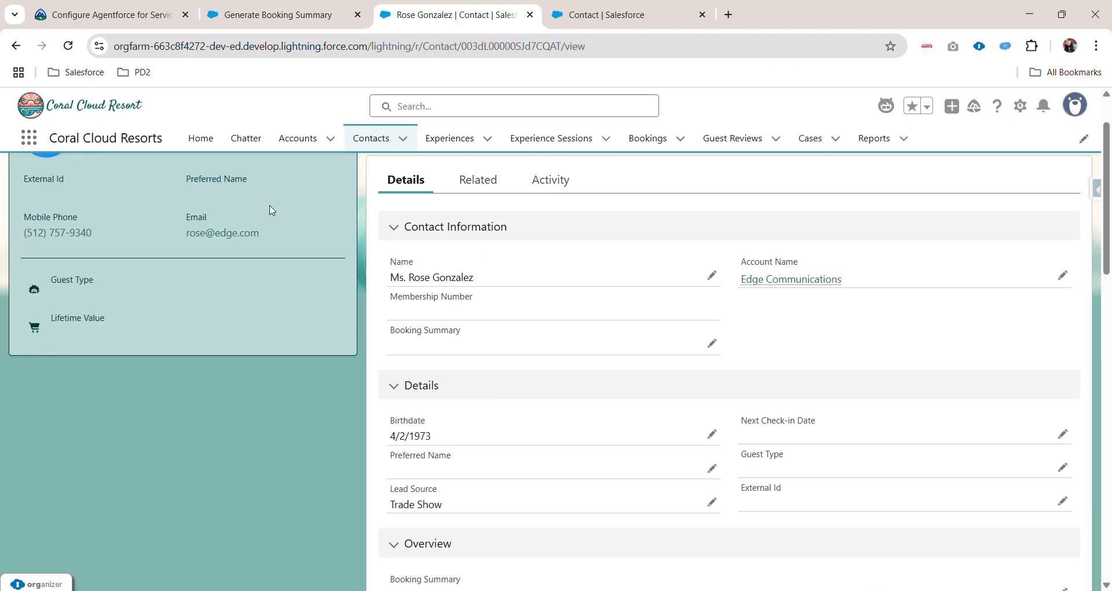
Open a contact from the All Contacts list view, check its 8 bookings, and view its details.
left_click(370, 138)
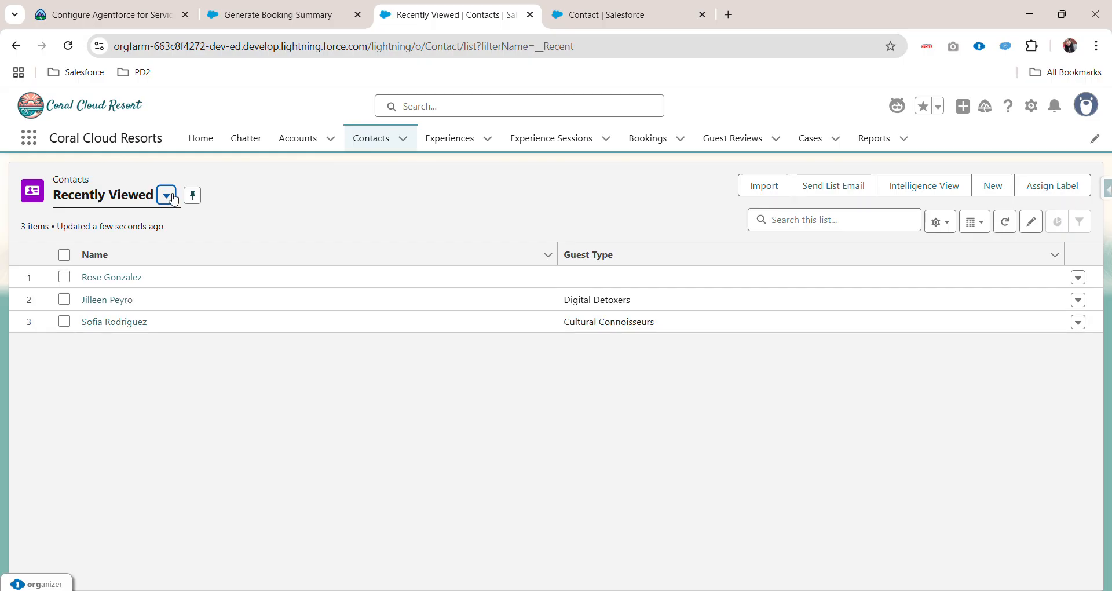
left_click(167, 195)
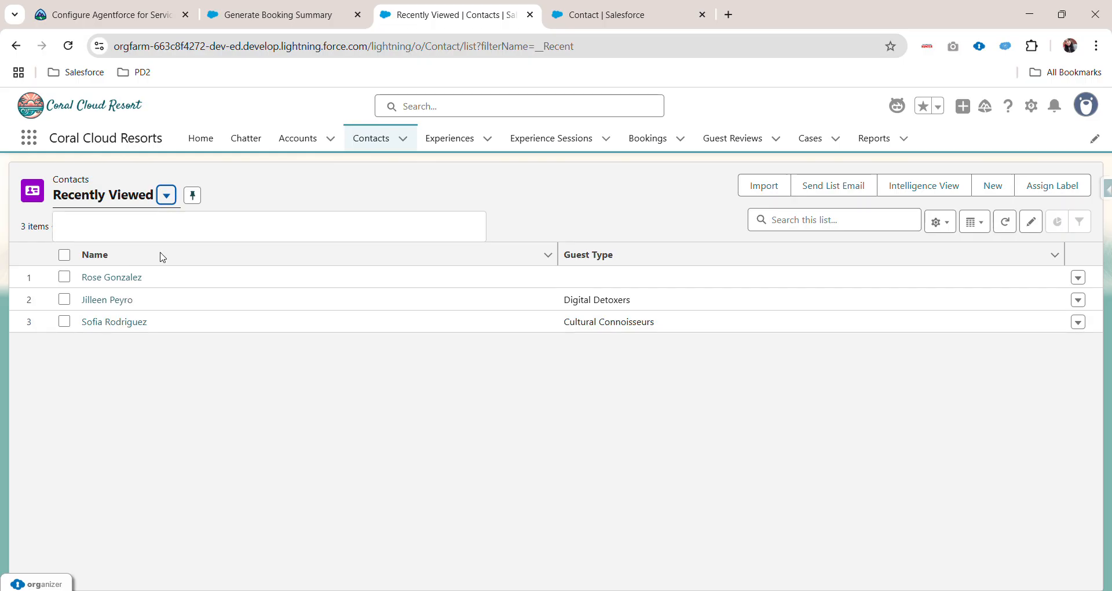
left_click(110, 248)
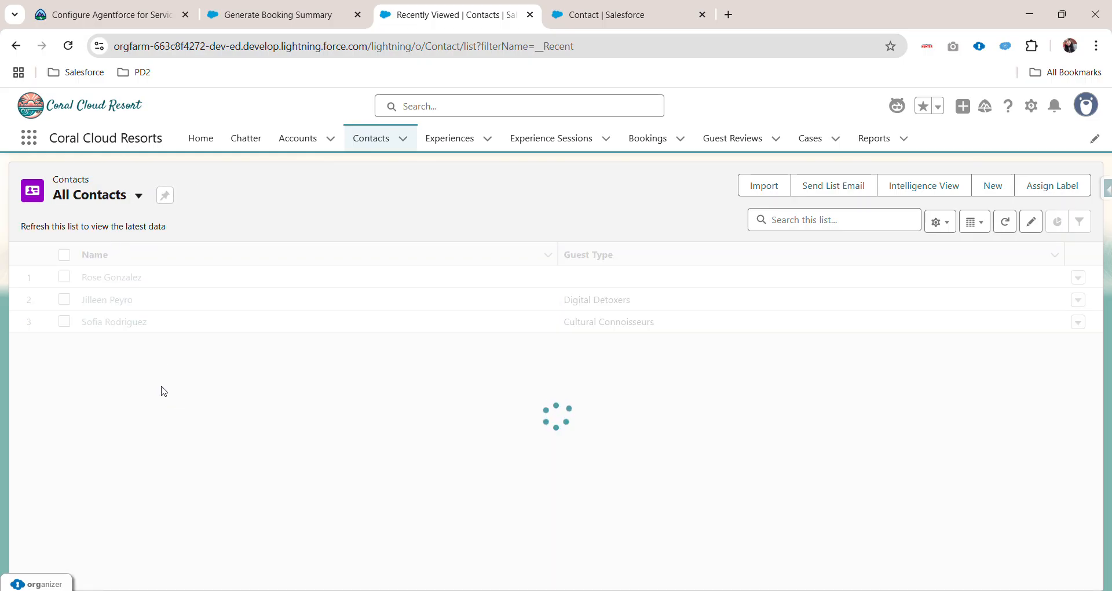
scroll(139, 377, "down", 1)
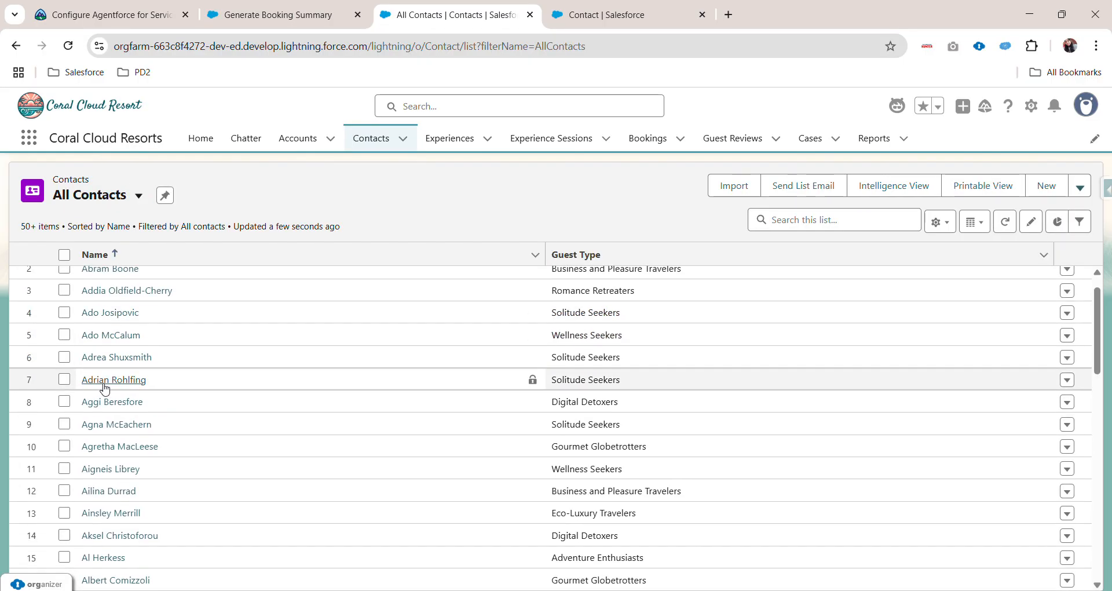
left_click(100, 385)
left_click(477, 255)
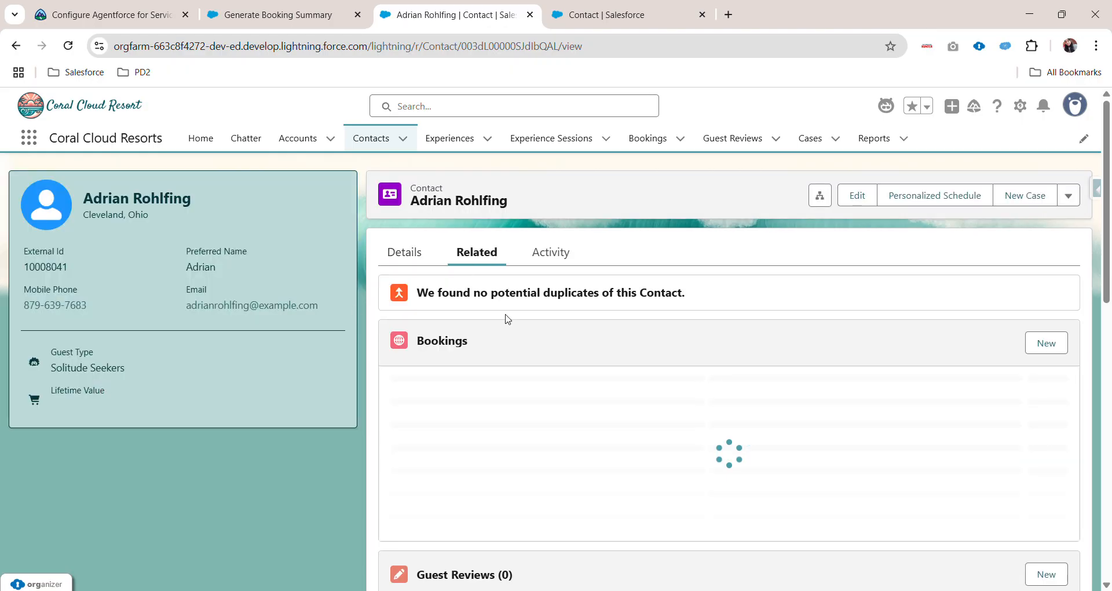
scroll(496, 338, "up", 4)
scroll(522, 338, "down", 4)
scroll(521, 336, "up", 4)
left_click(419, 255)
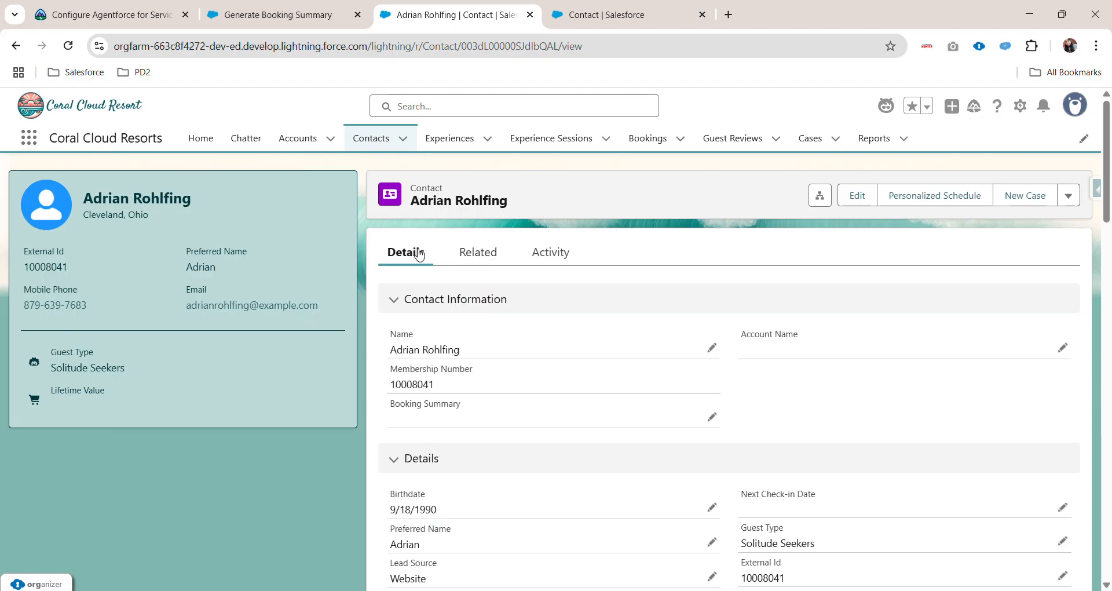
left_click(1022, 108)
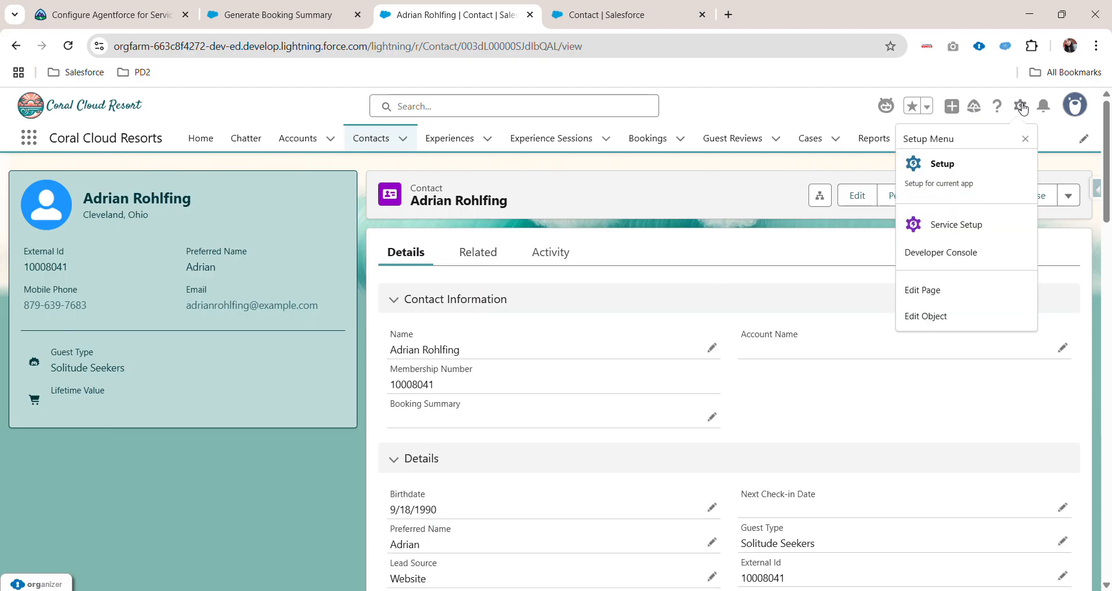
Attach the Generate Booking Summary template to the Contact page's Booking Summary field and save.
left_click(957, 300)
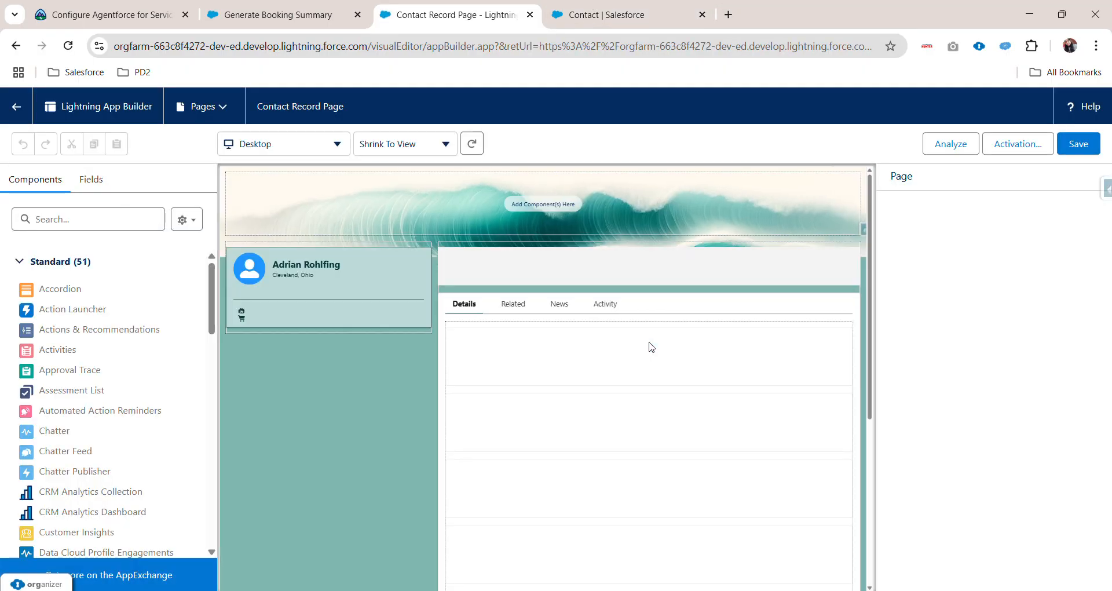
scroll(588, 432, "down", 2)
scroll(588, 432, "down", 4)
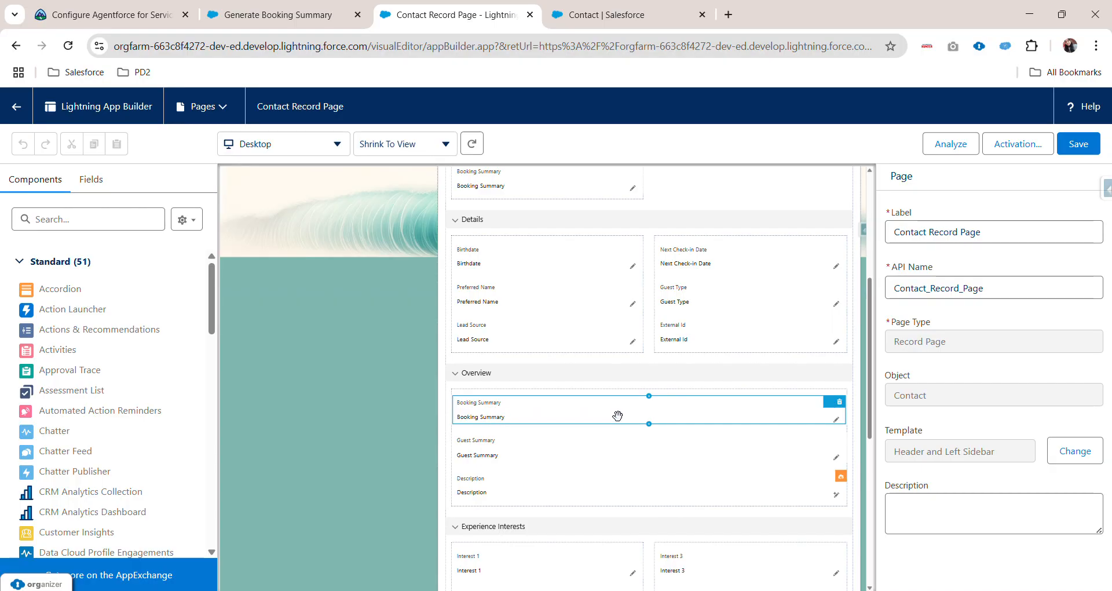
left_click(565, 416)
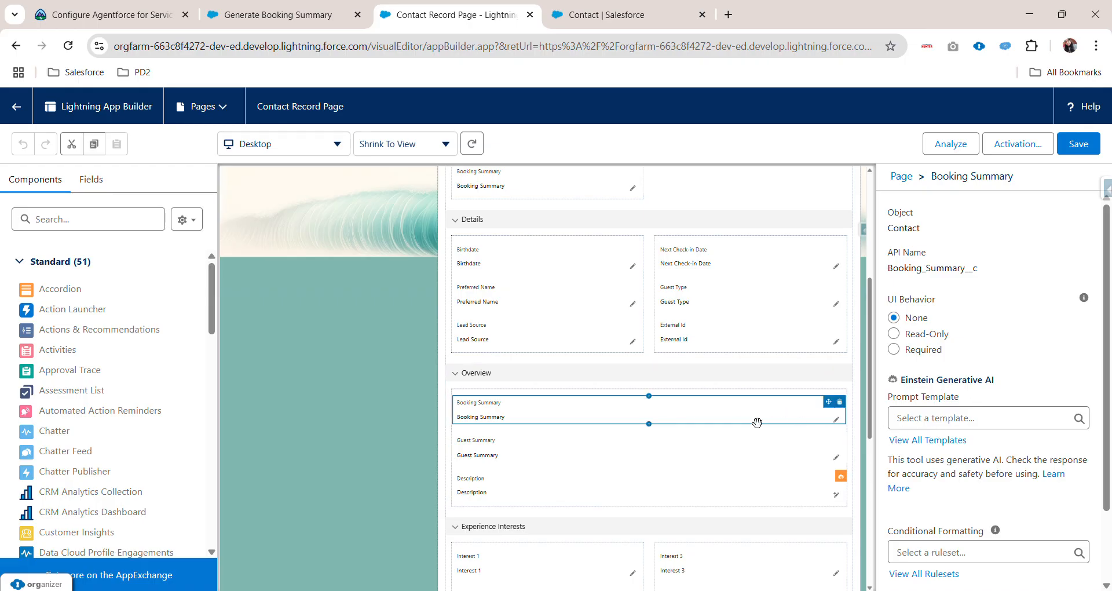
left_click(890, 402)
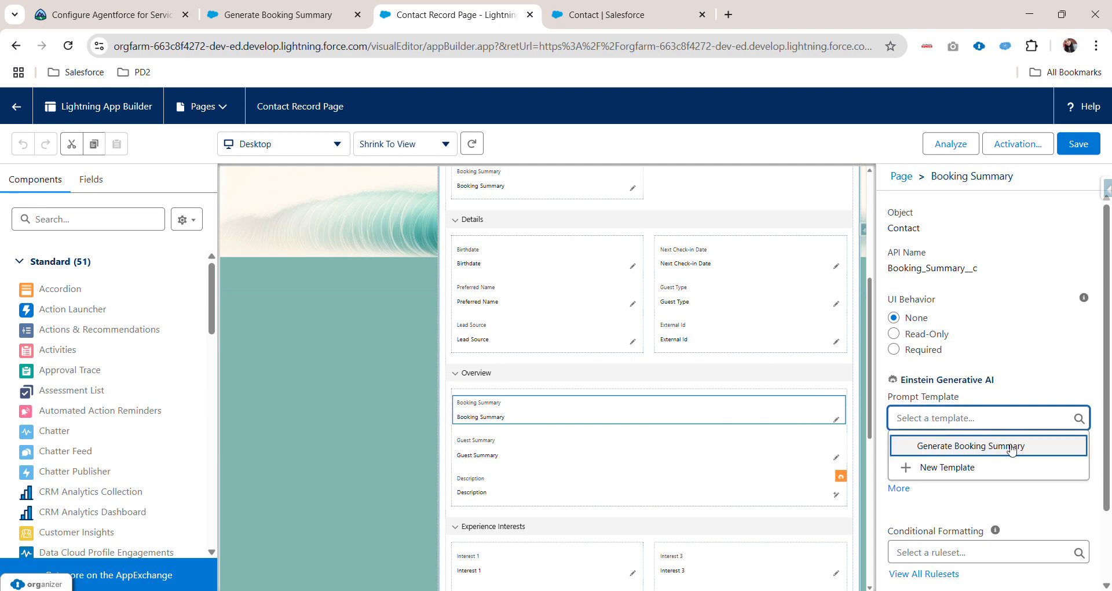
left_click(1011, 447)
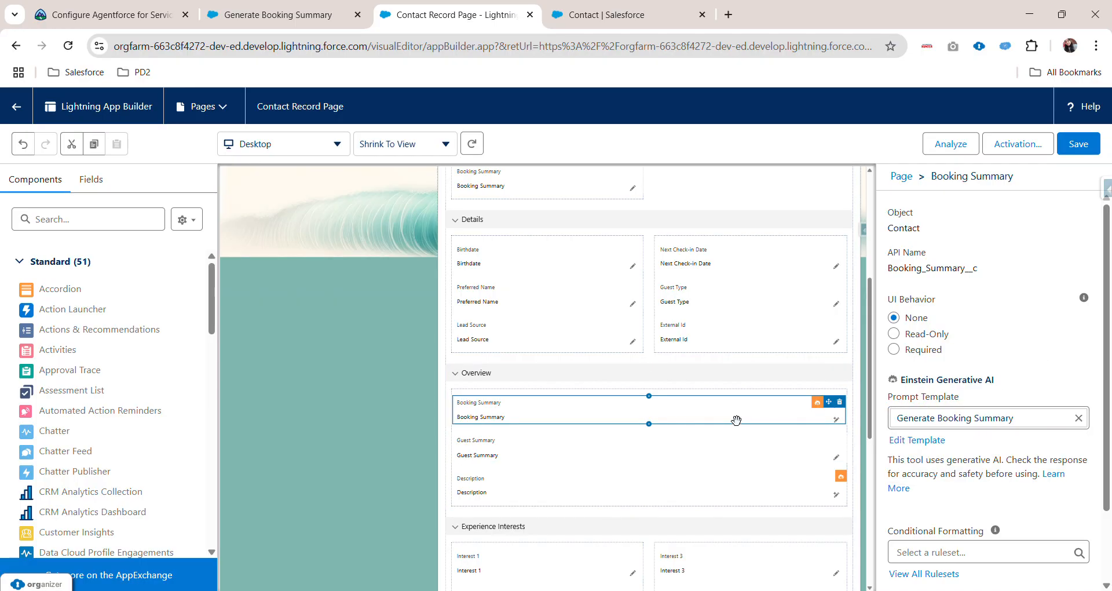
left_click(1079, 145)
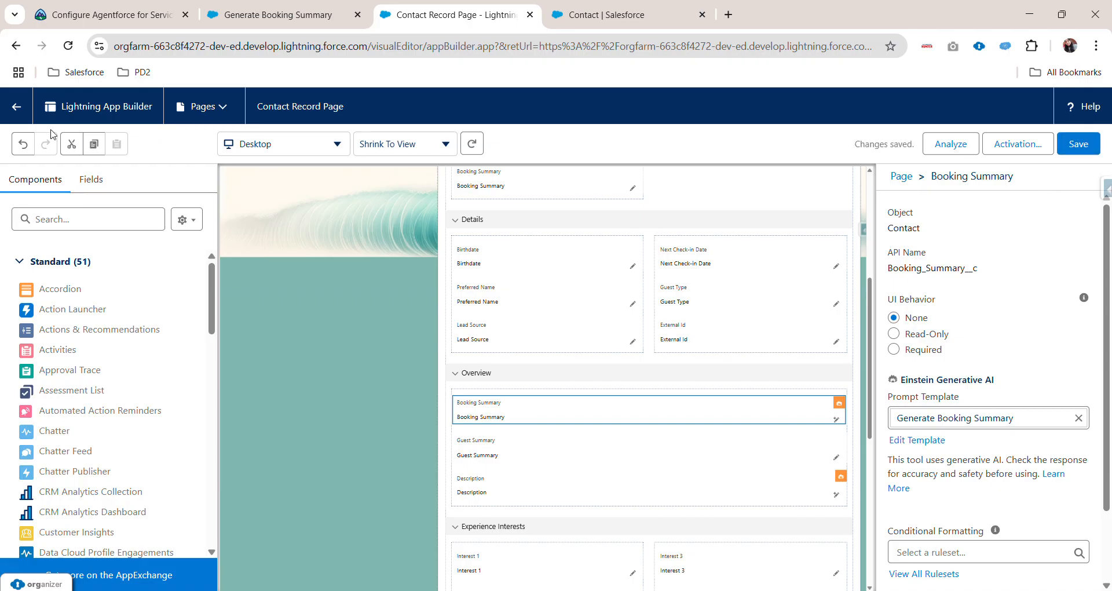
left_click(17, 107)
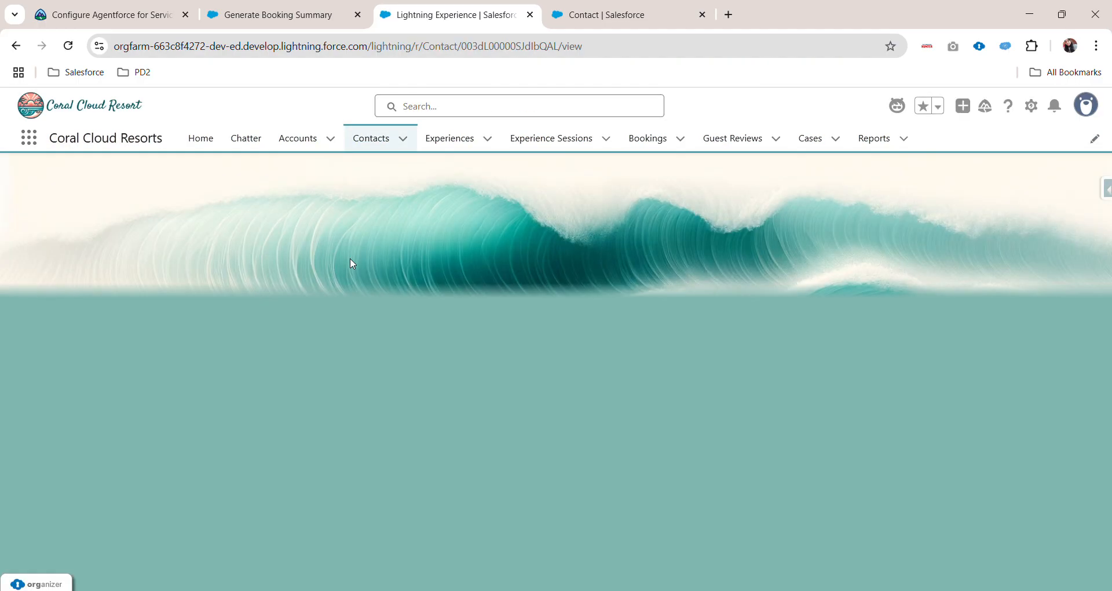
Generate an Einstein draft for Booking Summary and insert it into the field.
scroll(753, 324, "down", 5)
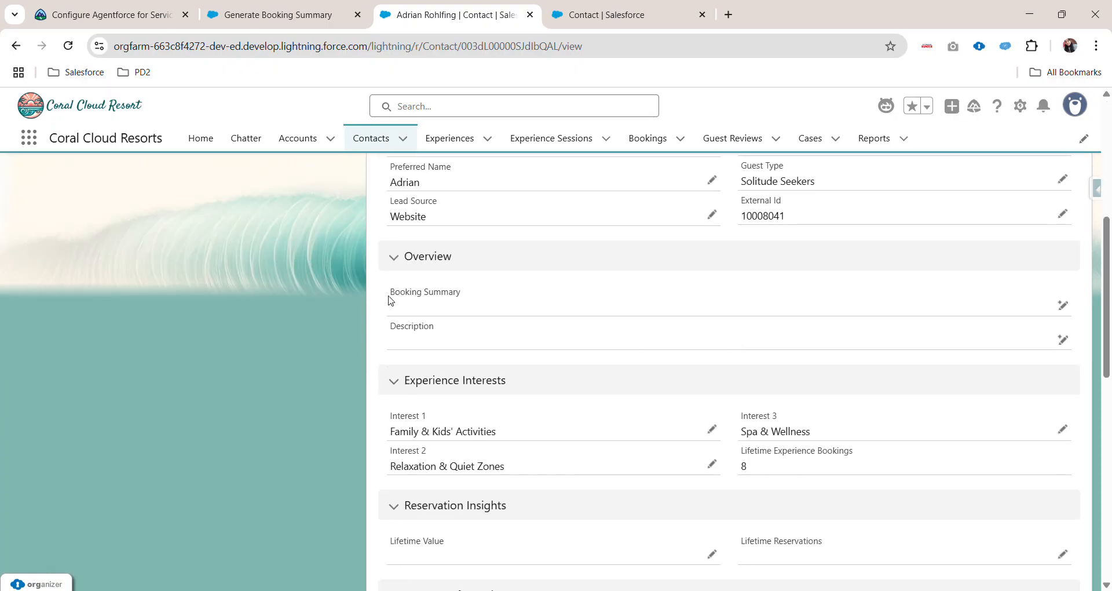
left_click_drag(389, 299, 730, 292)
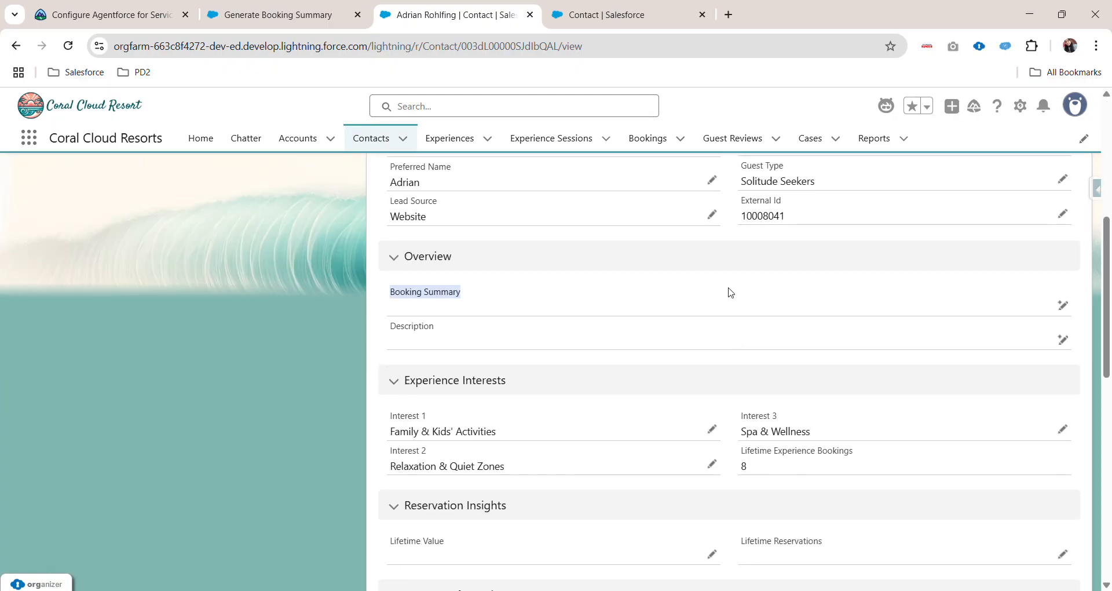
left_click(1063, 305)
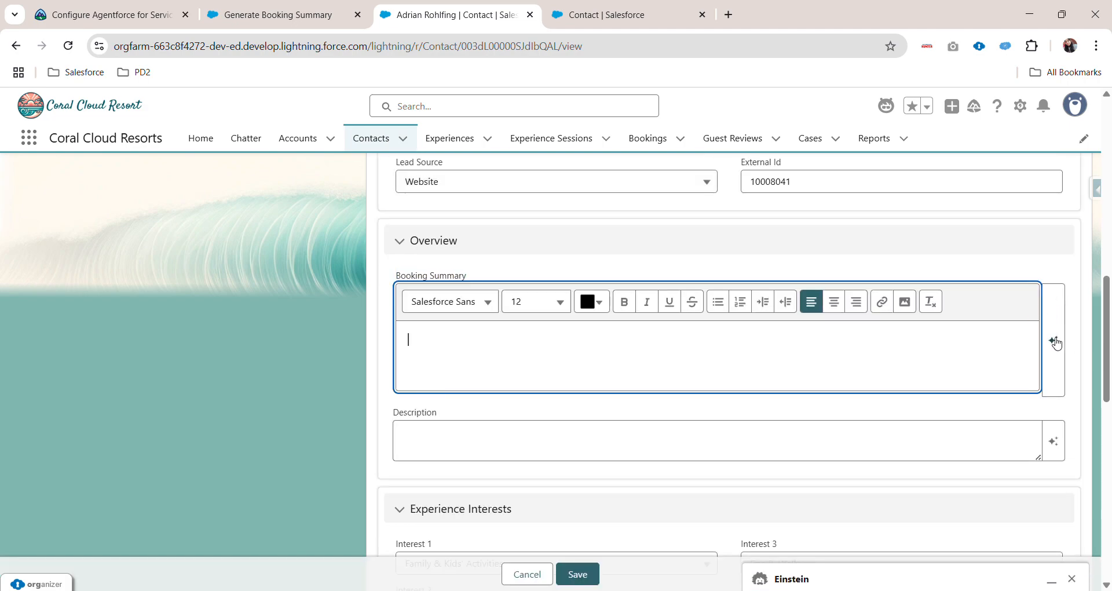
left_click(1056, 316)
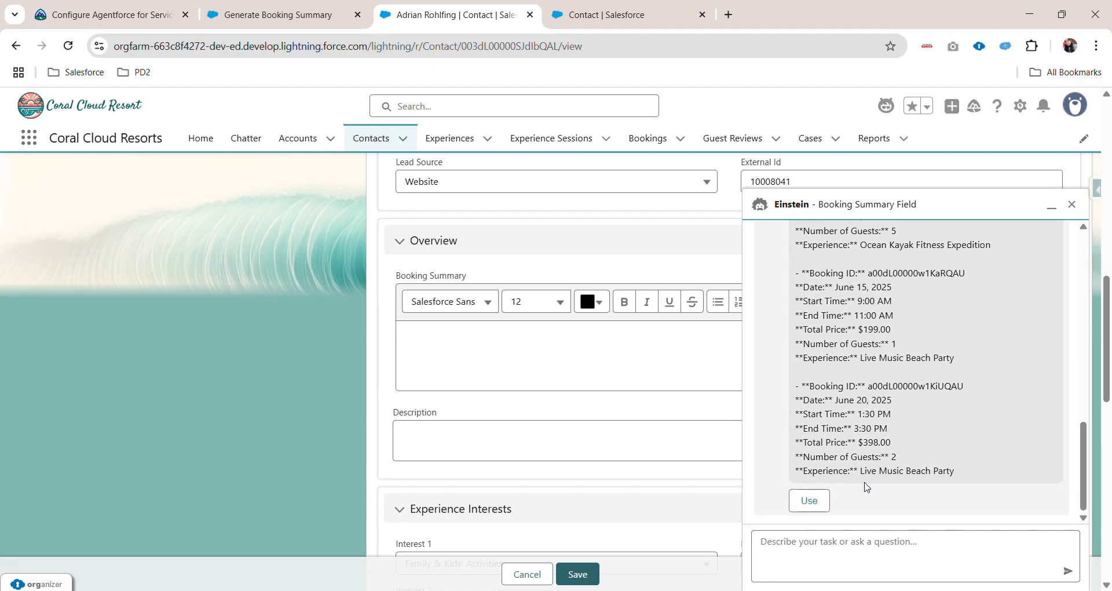
left_click(809, 500)
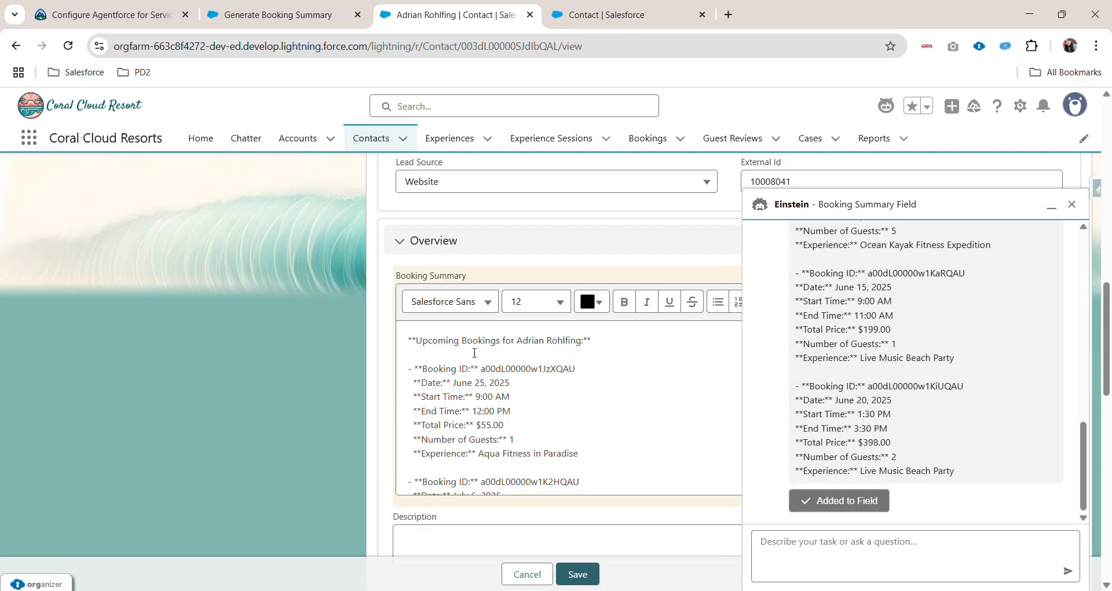
Close the Einstein panel and save the contact with the upcoming-bookings summary.
scroll(493, 368, "down", 10)
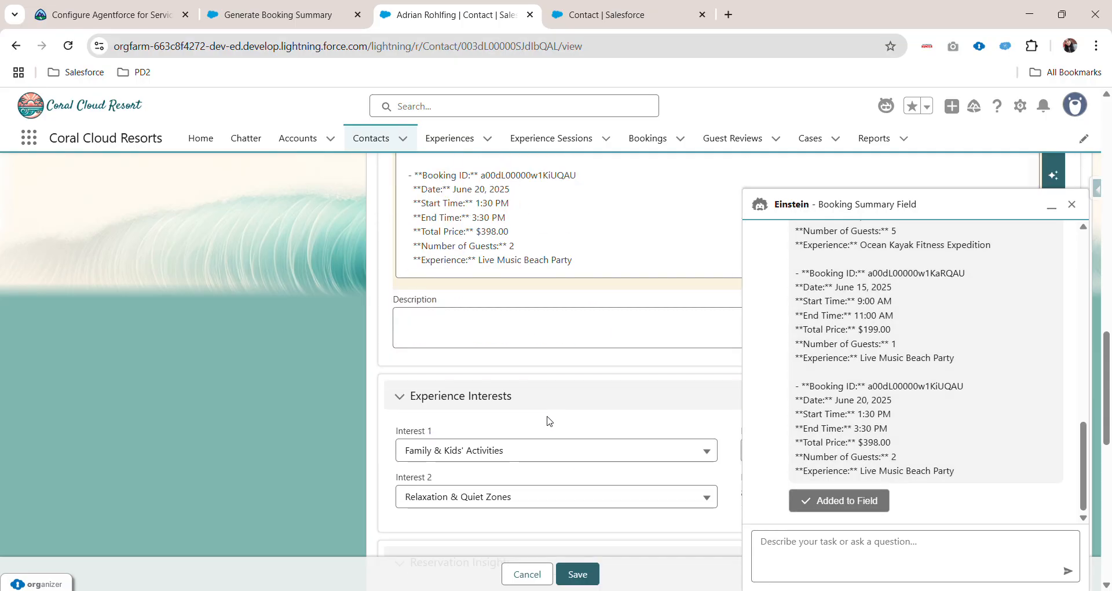
scroll(506, 339, "up", 6)
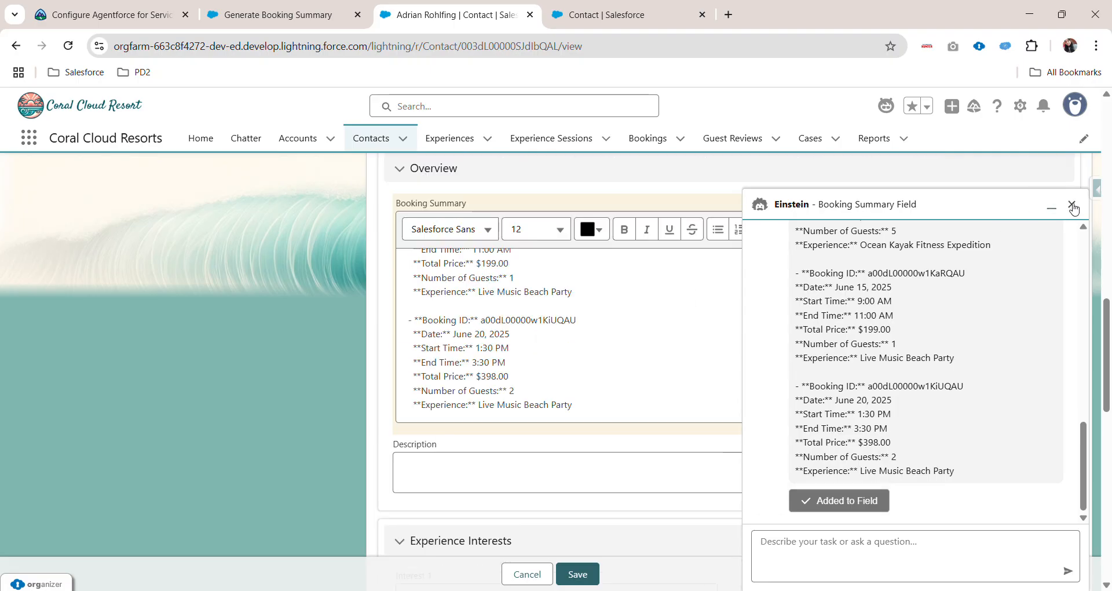
left_click(1072, 204)
scroll(918, 353, "up", 8)
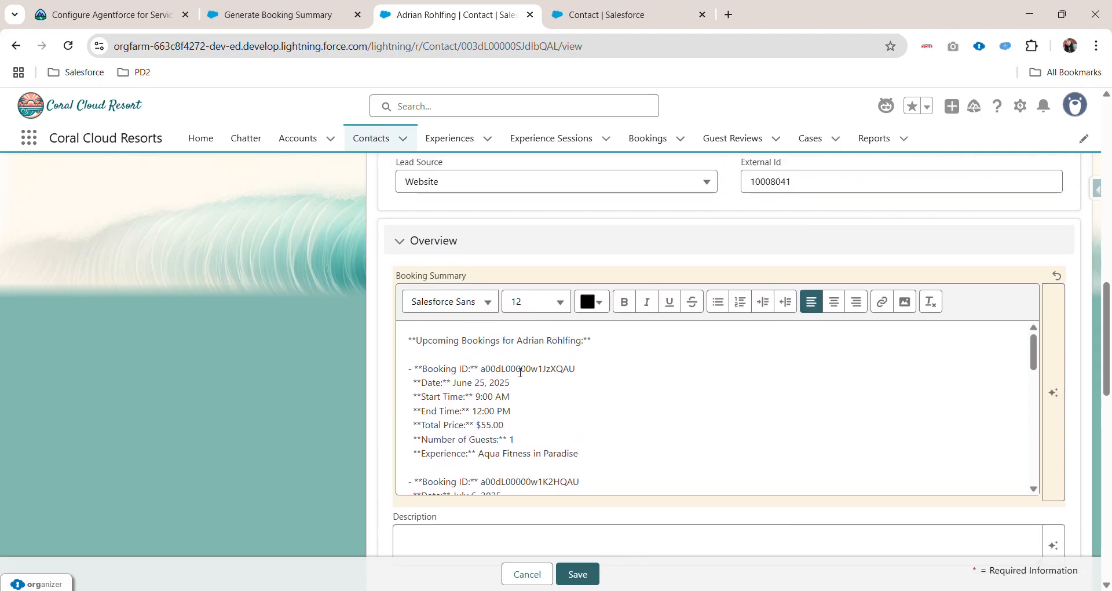
scroll(520, 369, "down", 10)
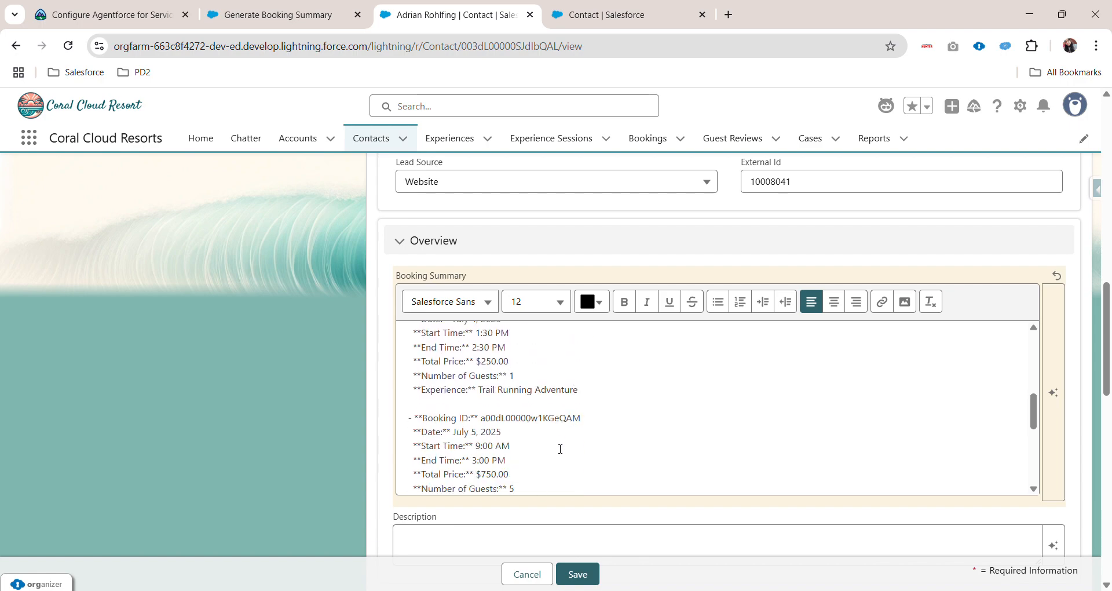
scroll(559, 471, "down", 1)
left_click_drag(577, 477, 429, 364)
scroll(521, 357, "down", 3)
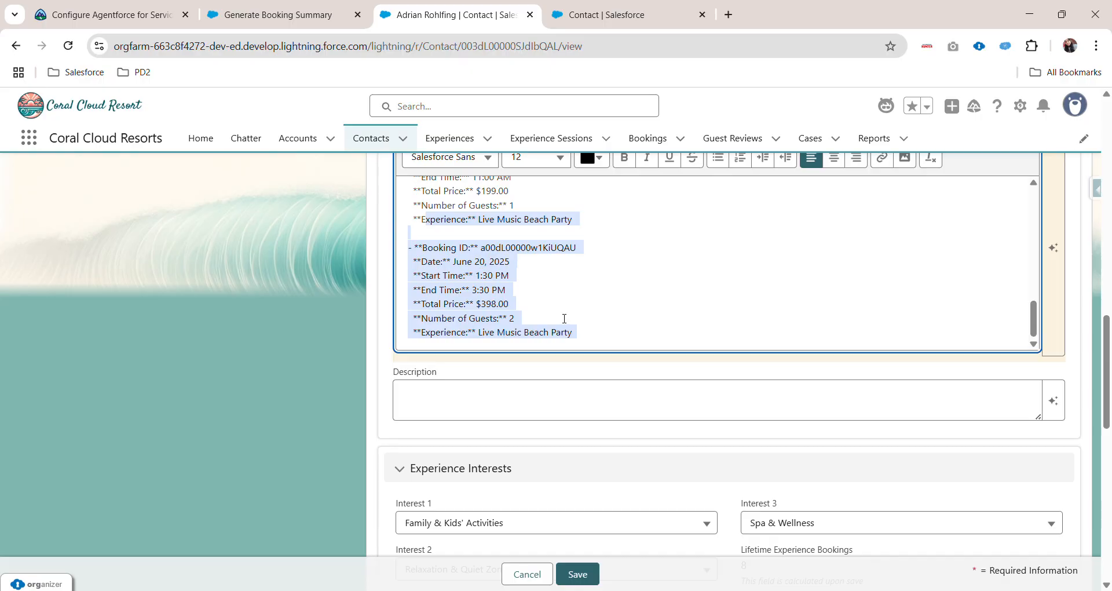
scroll(559, 331, "up", 10)
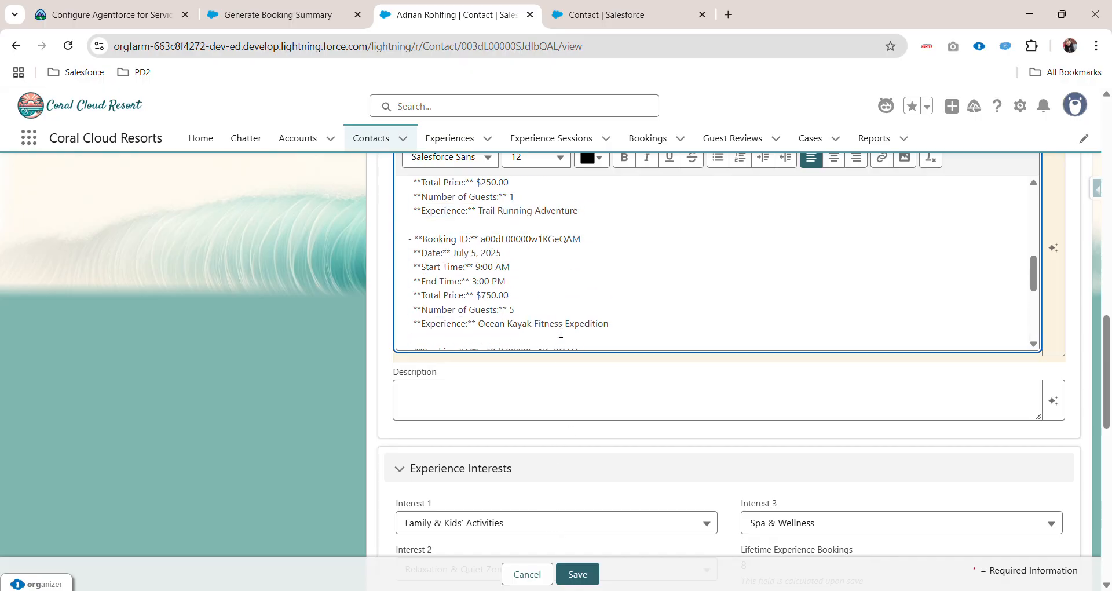
left_click(576, 574)
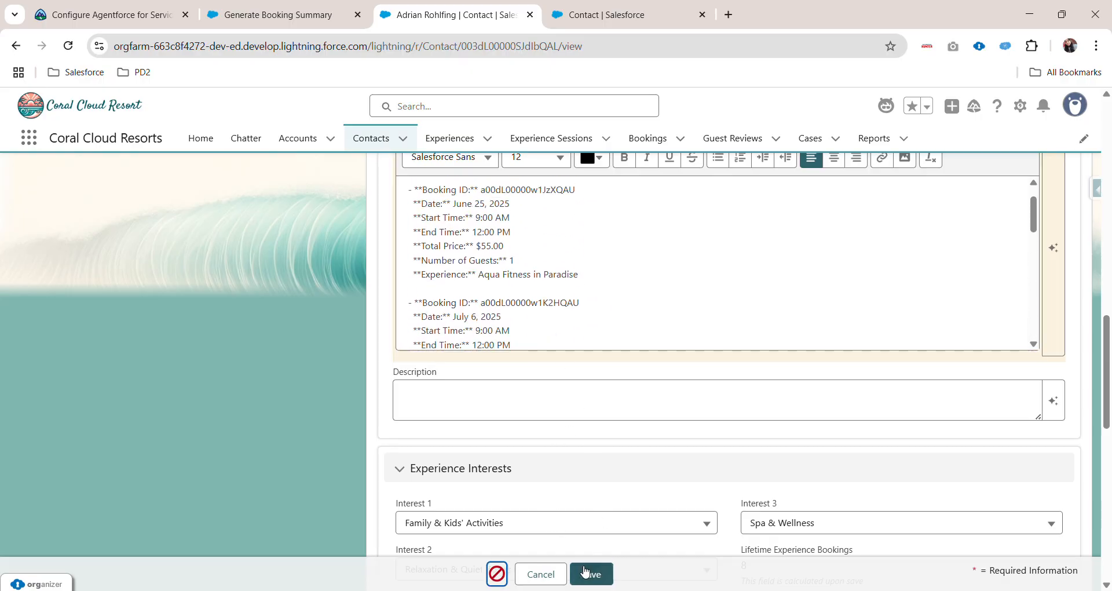
Retry saving the contact and dismiss the save error about missing fields.
left_click(589, 575)
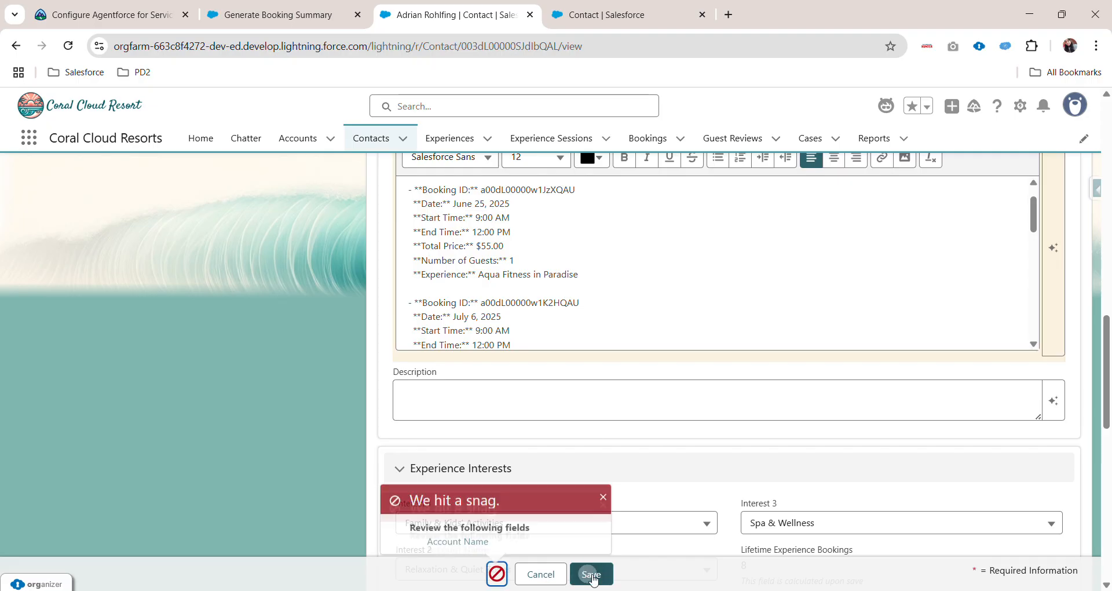
left_click(603, 494)
scroll(609, 456, "up", 5)
scroll(598, 365, "down", 8)
scroll(579, 423, "up", 6)
scroll(594, 204, "up", 10)
scroll(606, 244, "down", 4)
scroll(608, 265, "up", 1)
scroll(609, 265, "down", 4)
scroll(610, 265, "down", 5)
scroll(609, 266, "up", 8)
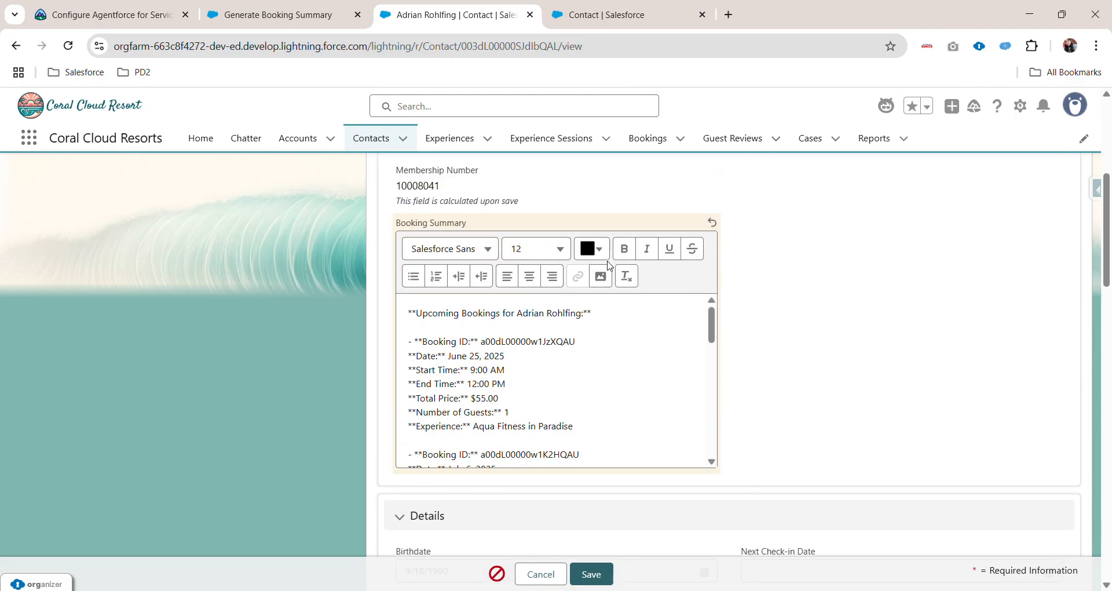
scroll(609, 265, "up", 2)
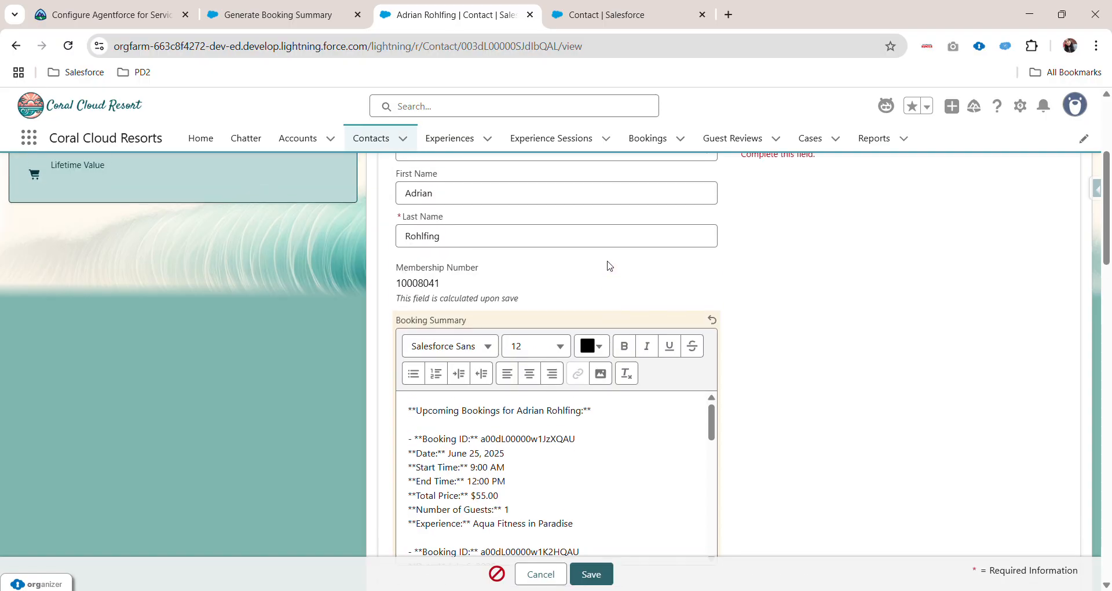
scroll(609, 265, "down", 6)
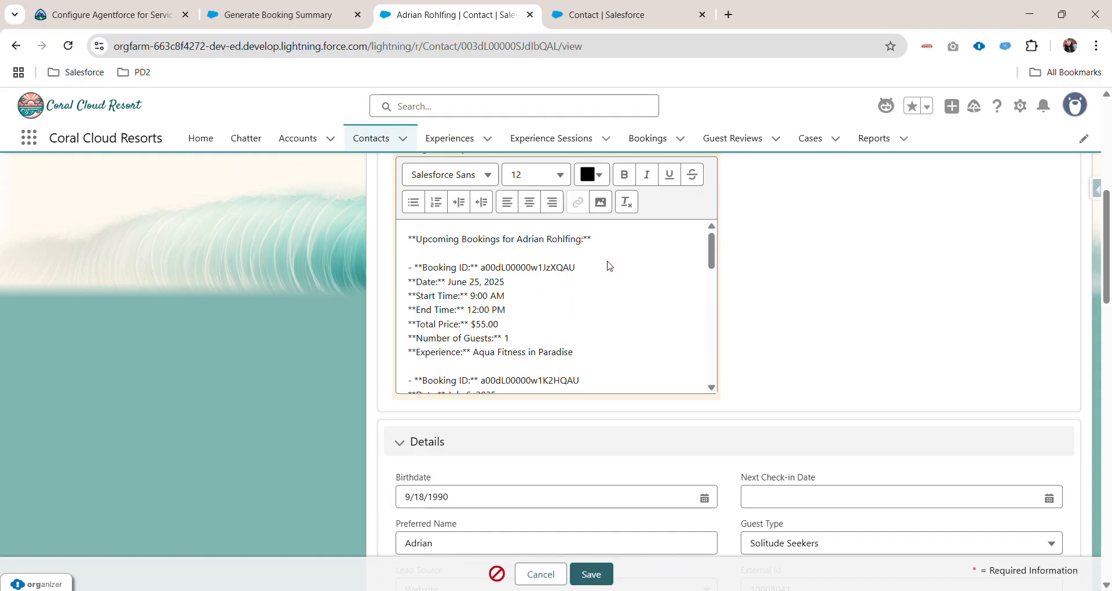
Create a new account named after the record owner and set it as the contact's Account Name.
left_click(606, 581)
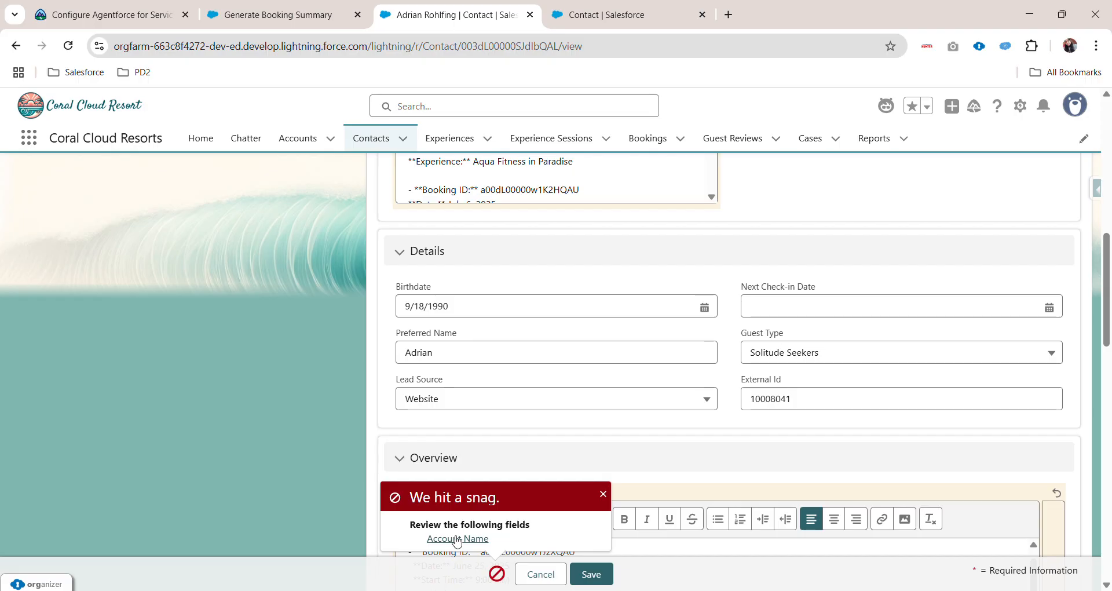
left_click(456, 545)
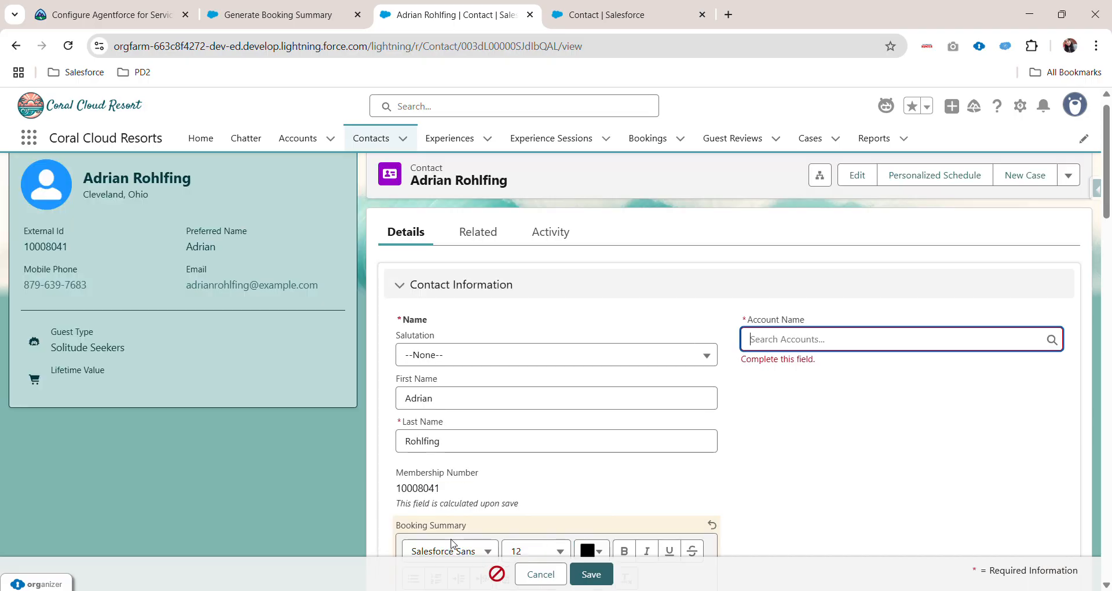
left_click(795, 340)
type("a")
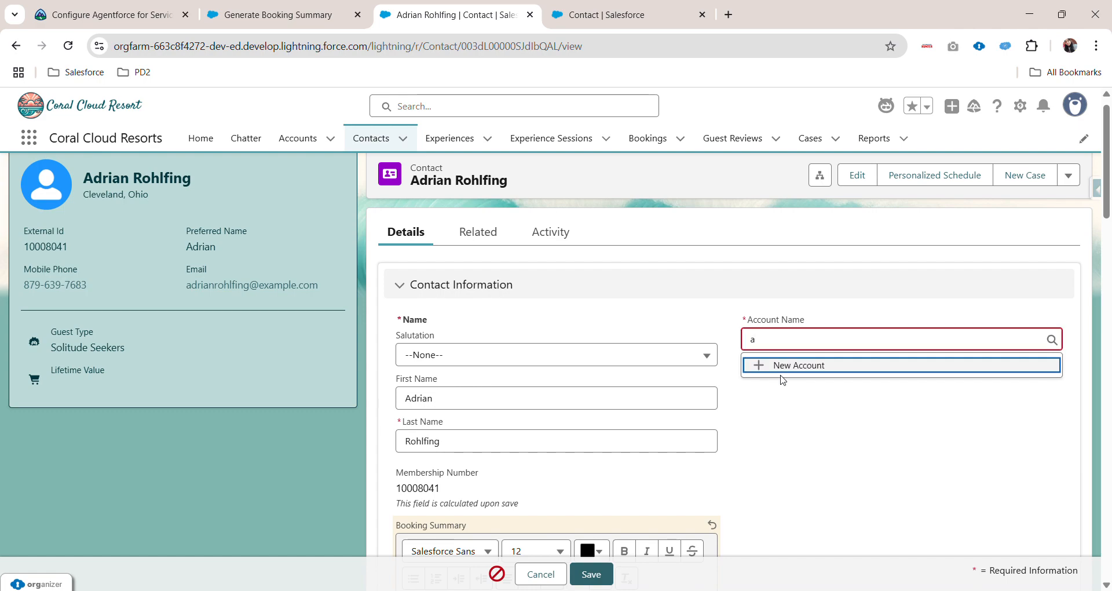
left_click(798, 364)
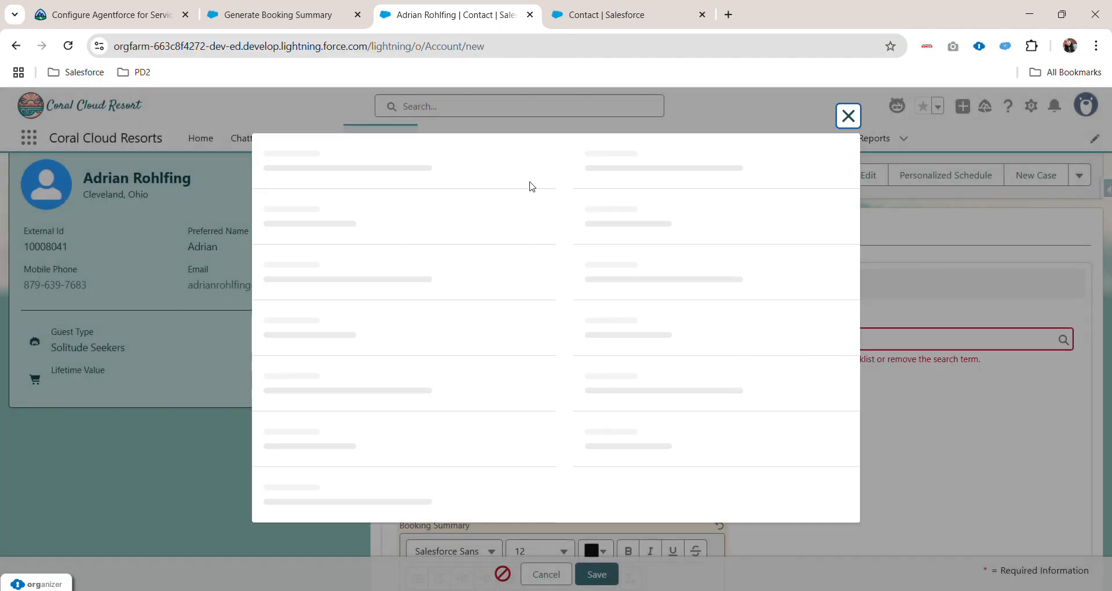
left_click(321, 296)
type("Anshika Yadav")
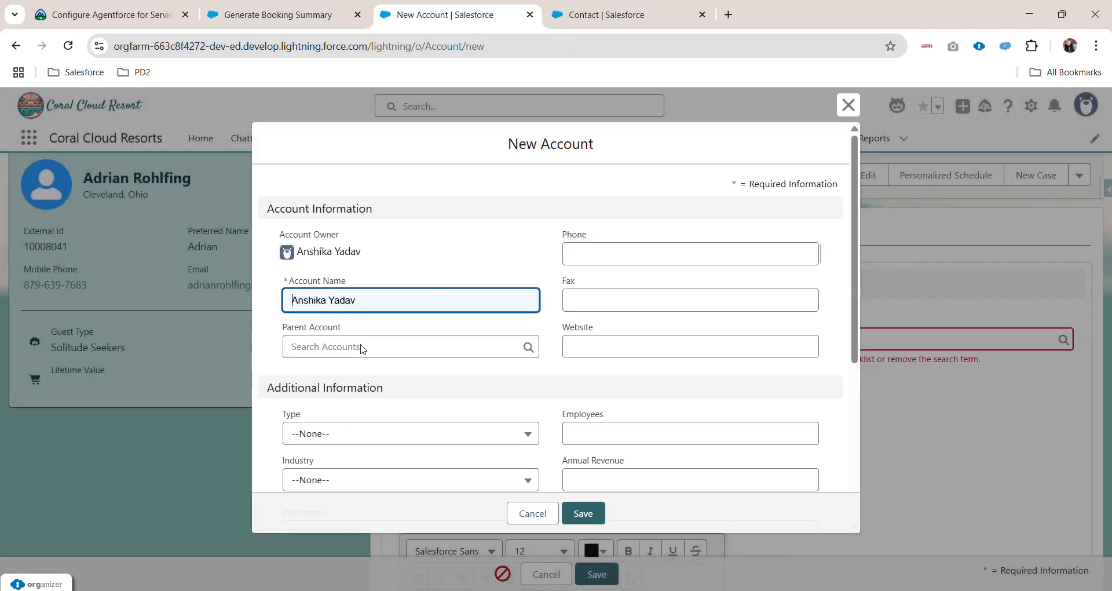
scroll(371, 346, "down", 2)
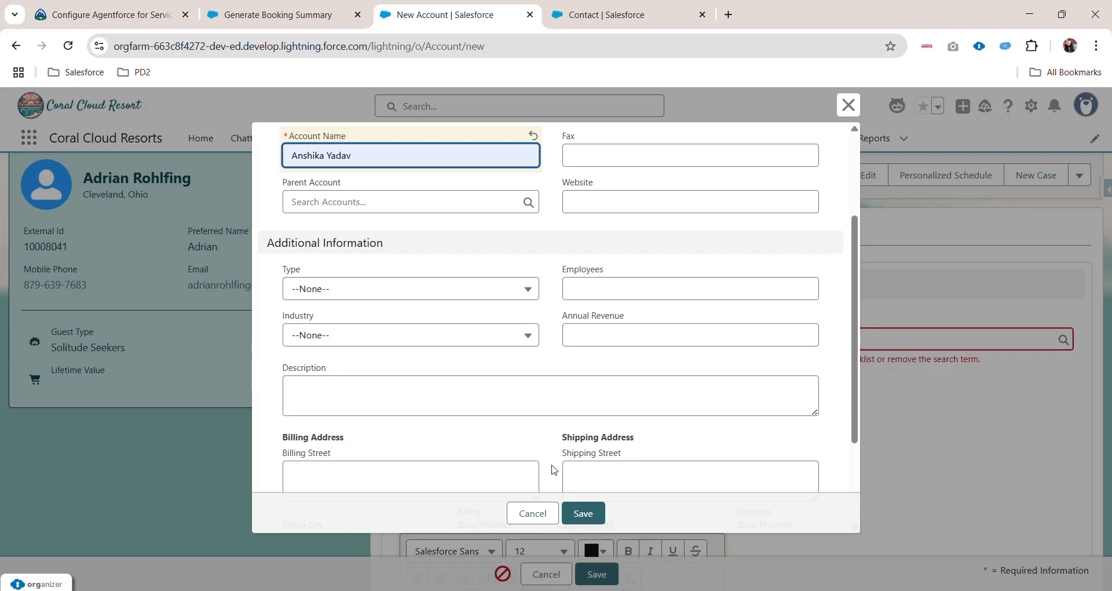
left_click(582, 513)
scroll(815, 263, "down", 15)
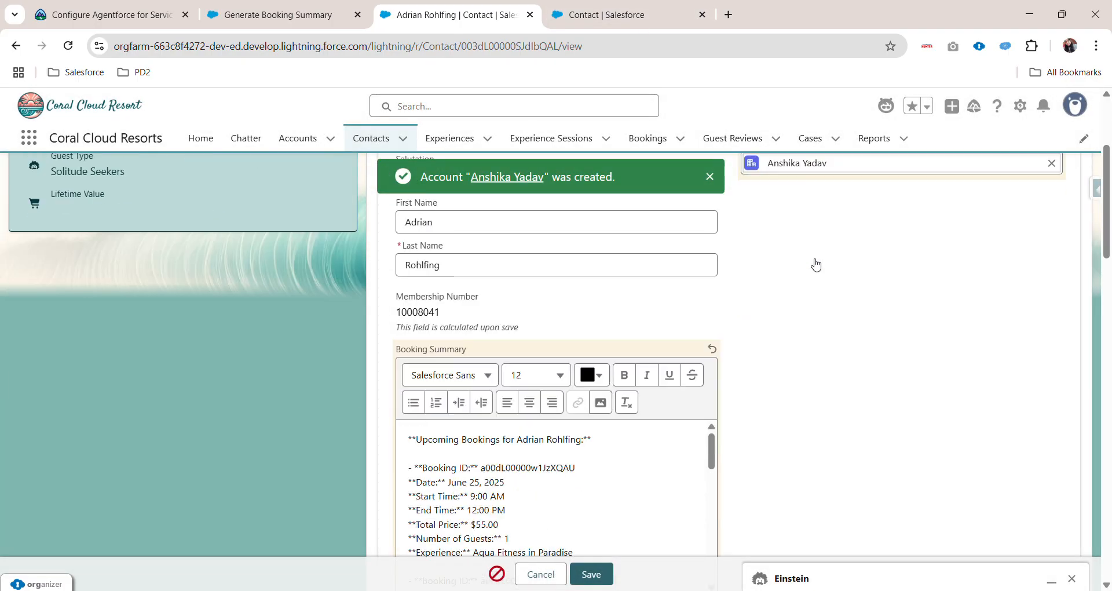
Save the contact with its new account and generated Booking Summary.
left_click(600, 573)
scroll(579, 385, "down", 3)
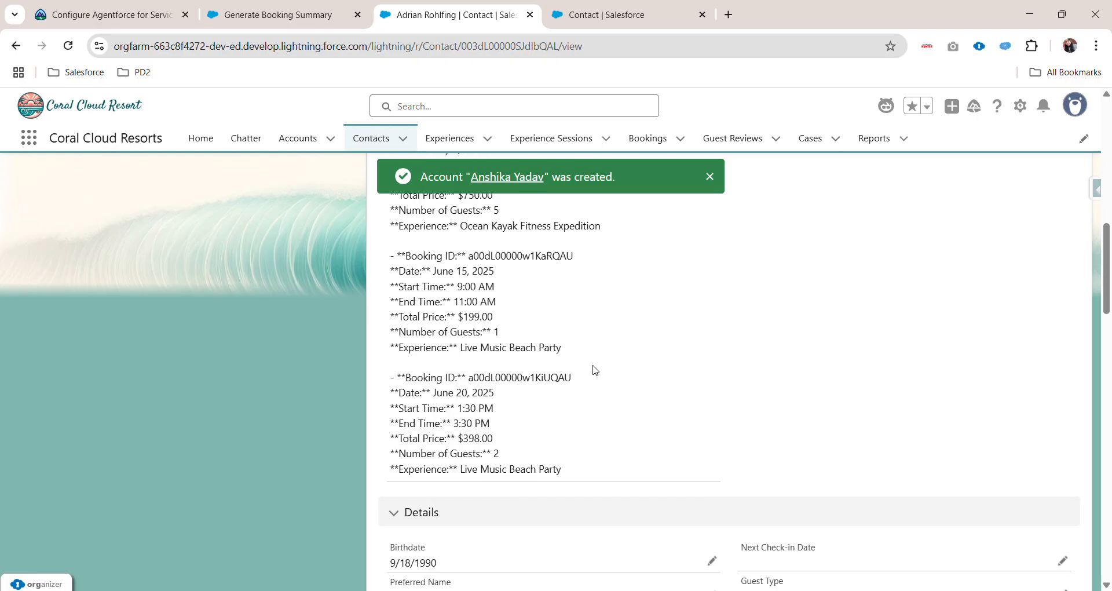
scroll(597, 369, "up", 8)
scroll(486, 301, "down", 2)
scroll(484, 301, "up", 3)
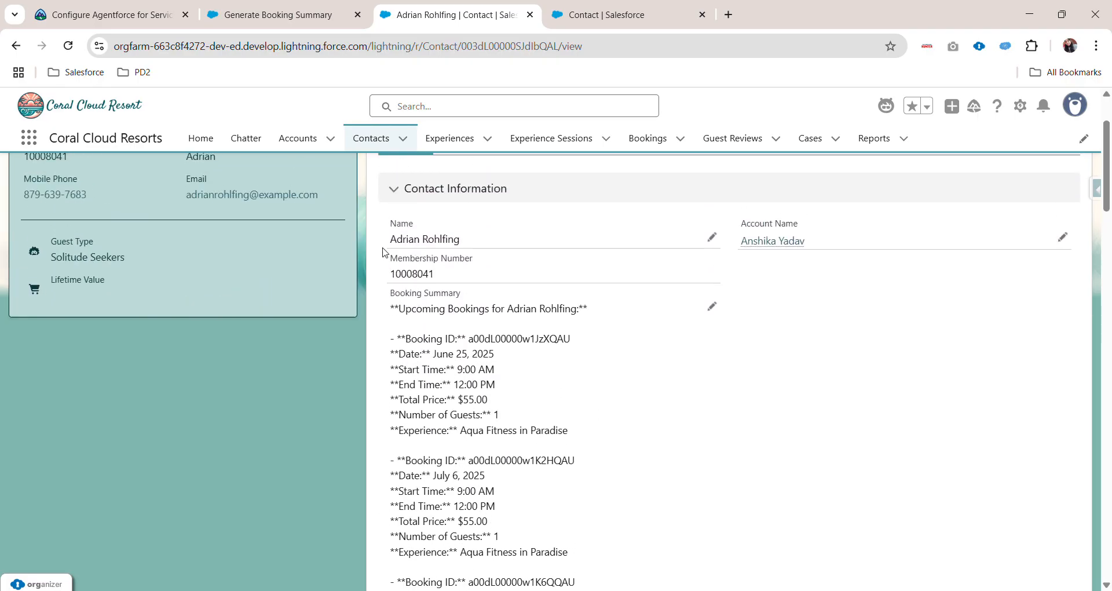
Review the saved record, highlighting the Booking Summary field and its listed bookings.
left_click_drag(387, 289, 480, 293)
scroll(522, 309, "down", 2)
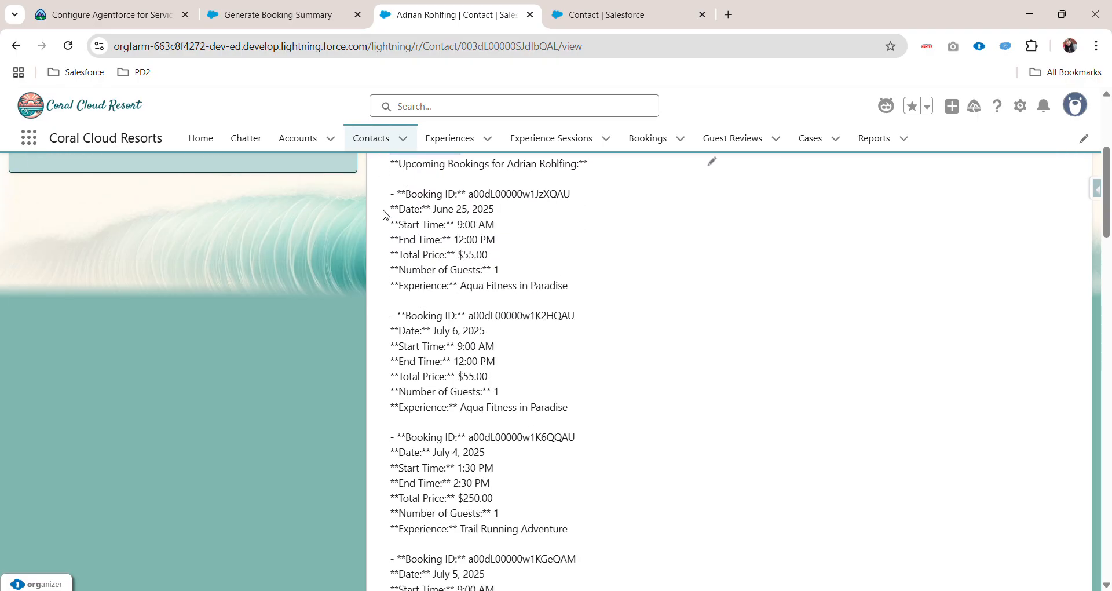
left_click_drag(395, 169, 579, 529)
scroll(579, 532, "down", 3)
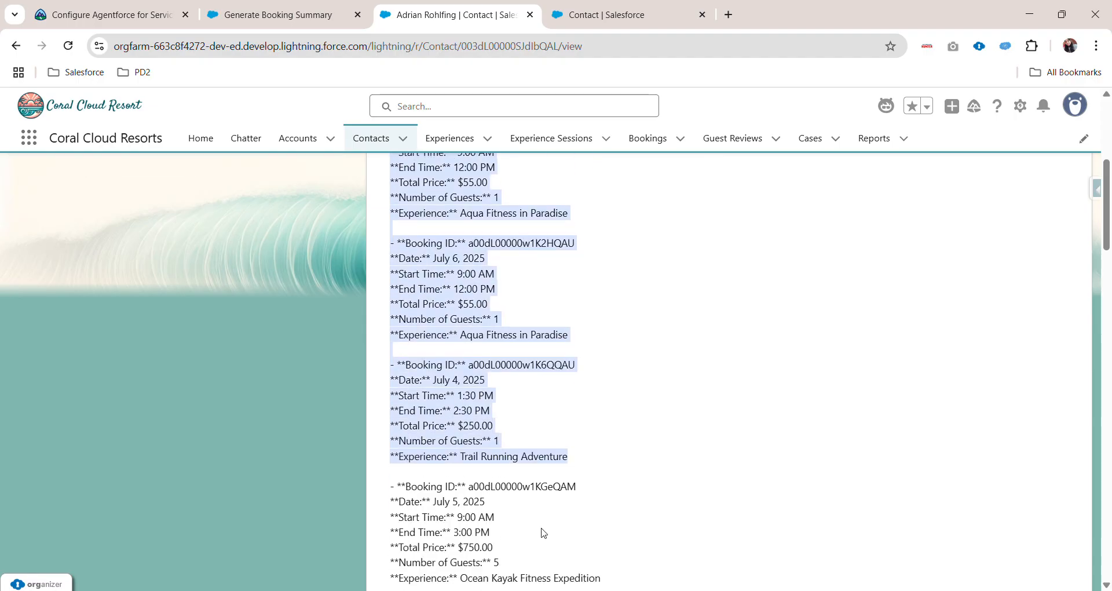
scroll(576, 465, "down", 5)
scroll(608, 515, "up", 3)
scroll(561, 270, "up", 9)
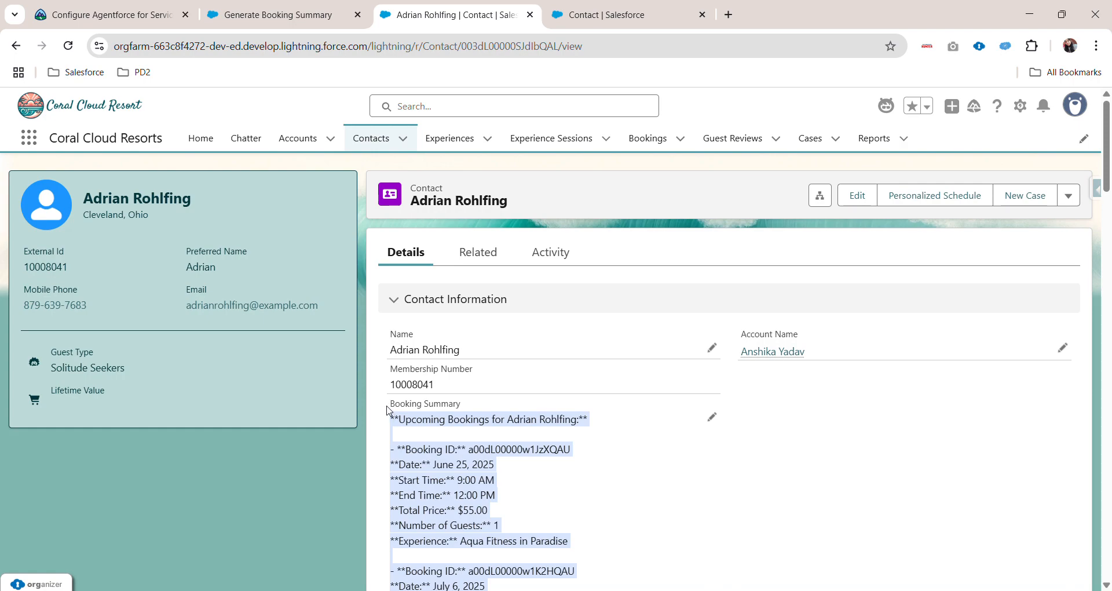
left_click_drag(387, 410, 473, 410)
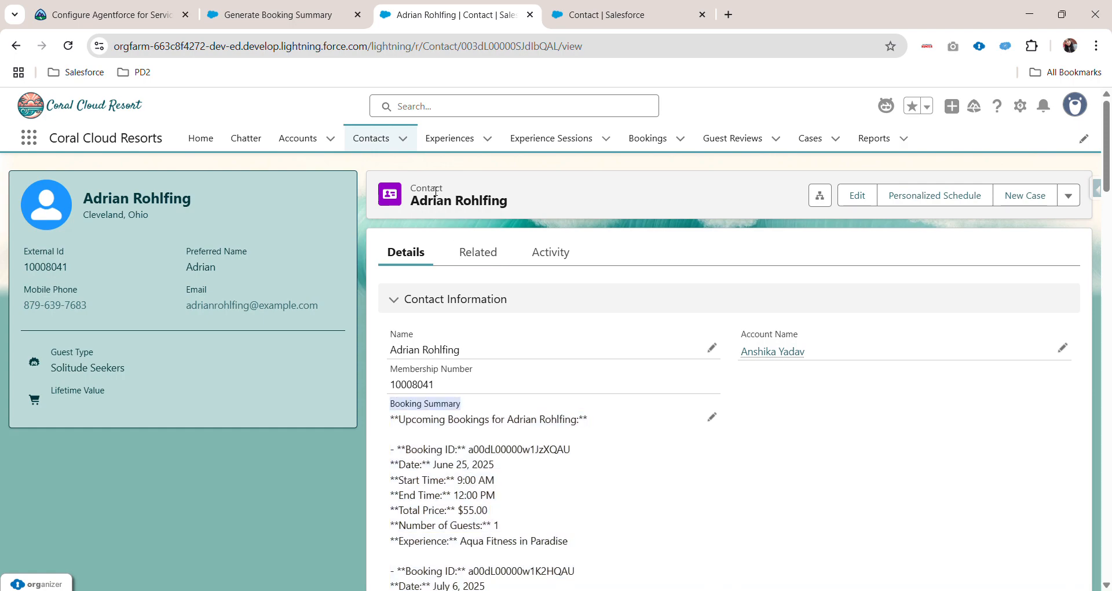